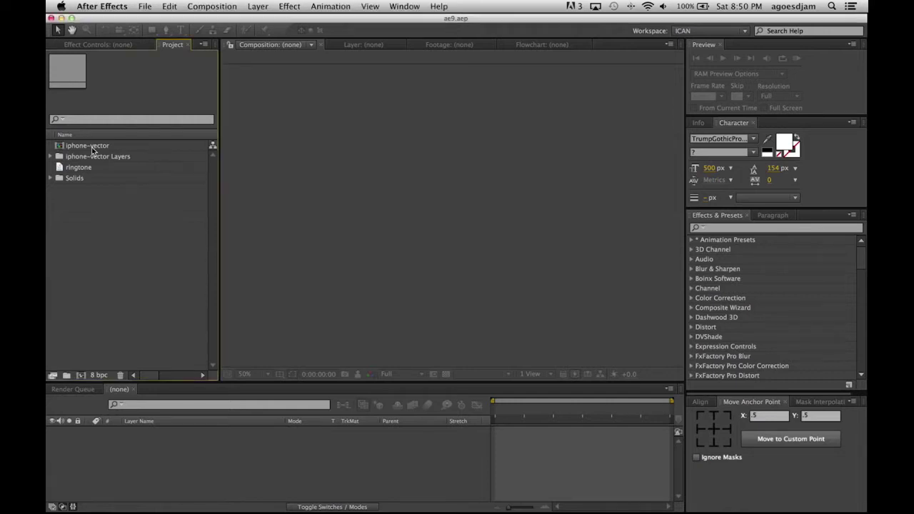
Step: Open the iphone-vector comp and change its composition size to 1920 × 1080 in Composition Settings
double_click(92, 146)
left_click(424, 256)
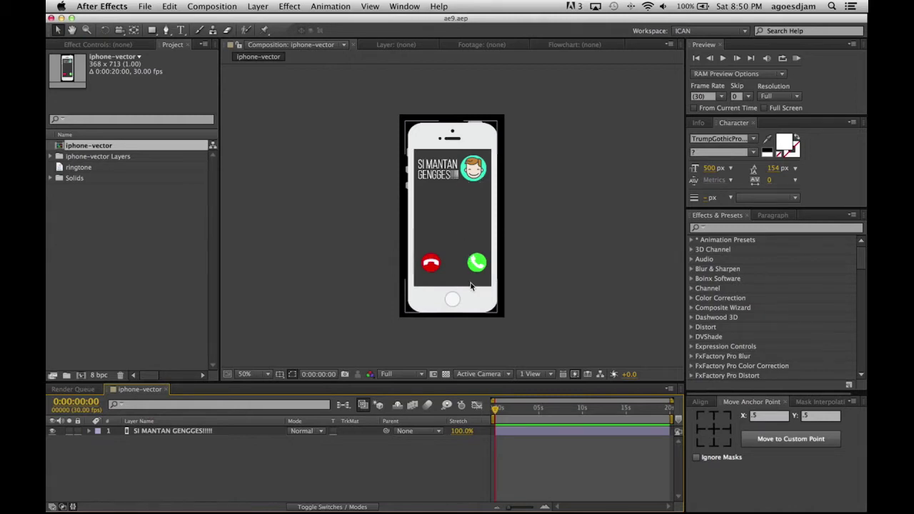
key("ctrl+k")
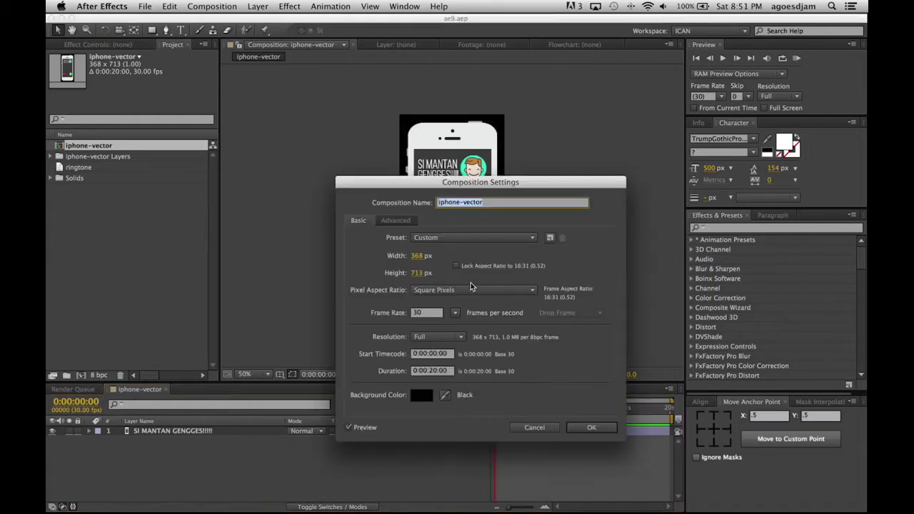
left_click(421, 256)
type("1920")
key("Tab")
type("1080")
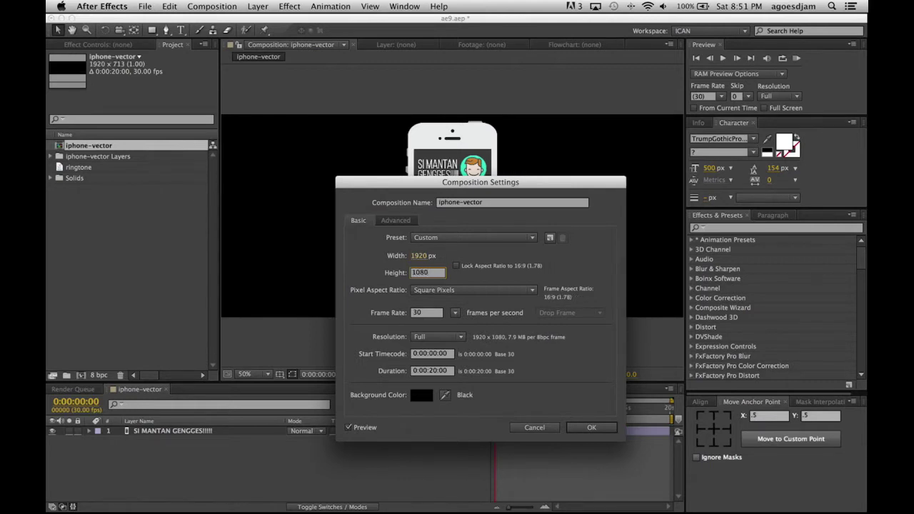
key("Return")
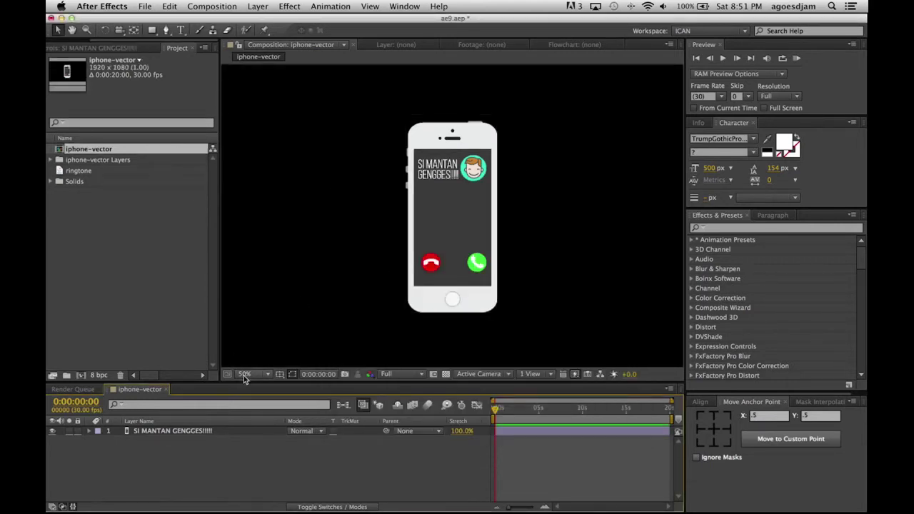
Step: Fit the viewer to the composition and scale the SI MANTAN GENGGES phone layer to 124%
left_click(259, 376)
left_click(251, 330)
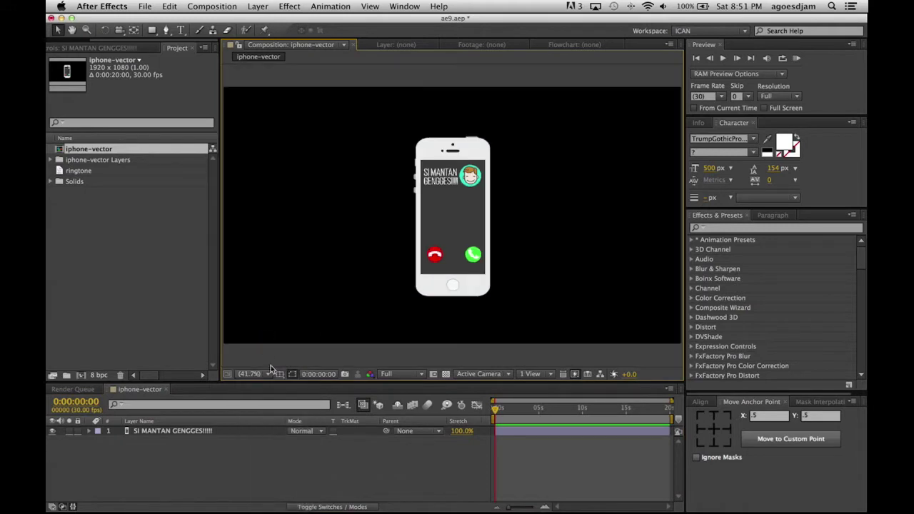
left_click(183, 434)
key("s")
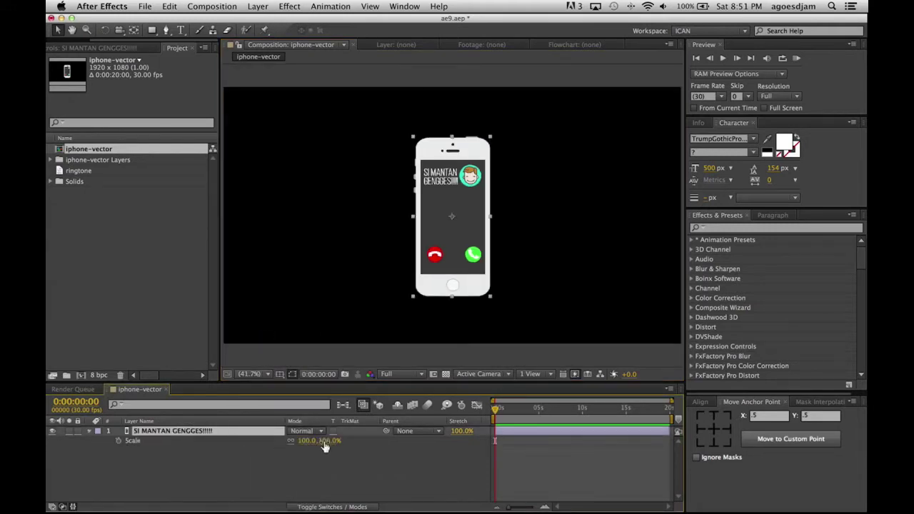
left_click_drag(331, 444, 341, 442)
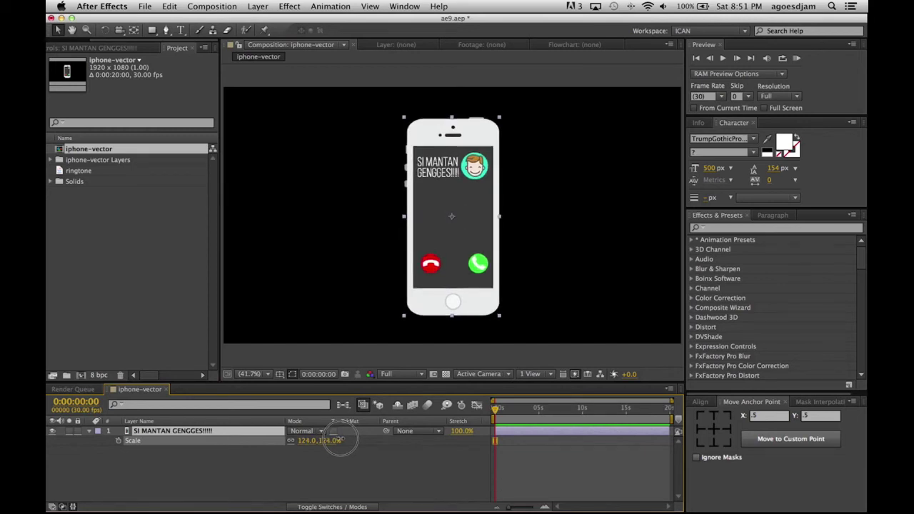
Step: Rotate the phone layer 9° clockwise, then deselect it
key("r")
left_click_drag(305, 443, 307, 442)
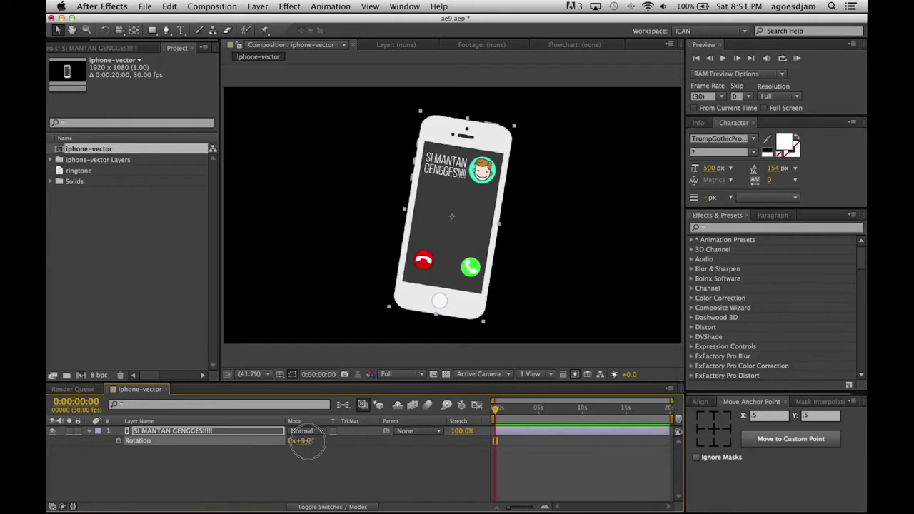
left_click(385, 465)
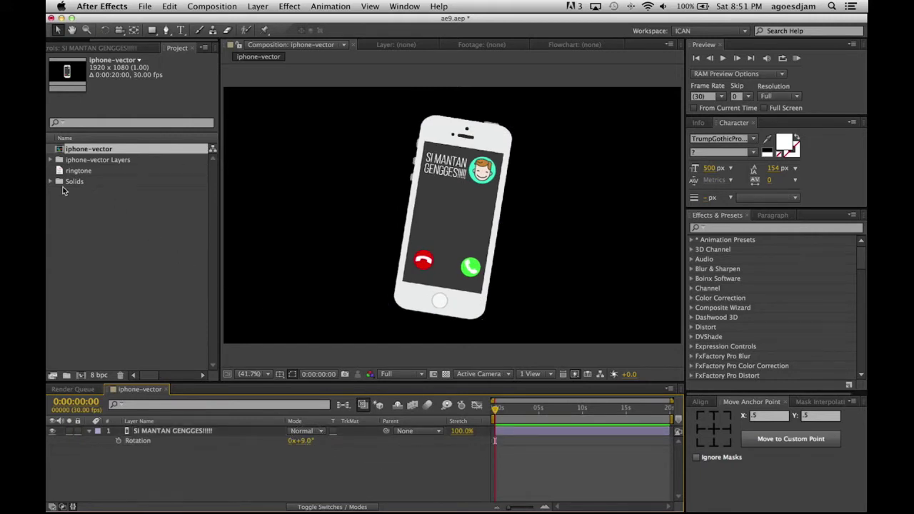
left_click(257, 7)
mouse_move(264, 20)
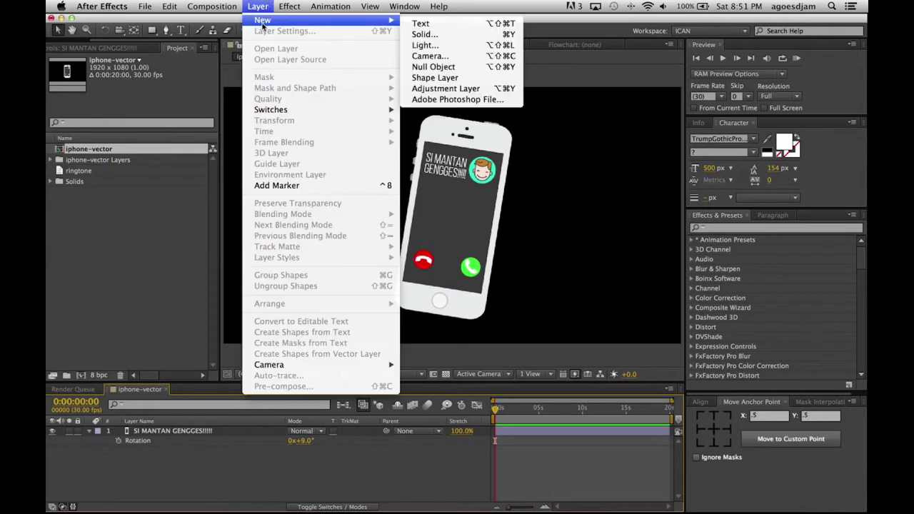
Step: Add a 1920×1080 Black Solid 2 and apply the Radio Waves effect from an effects search
left_click(464, 36)
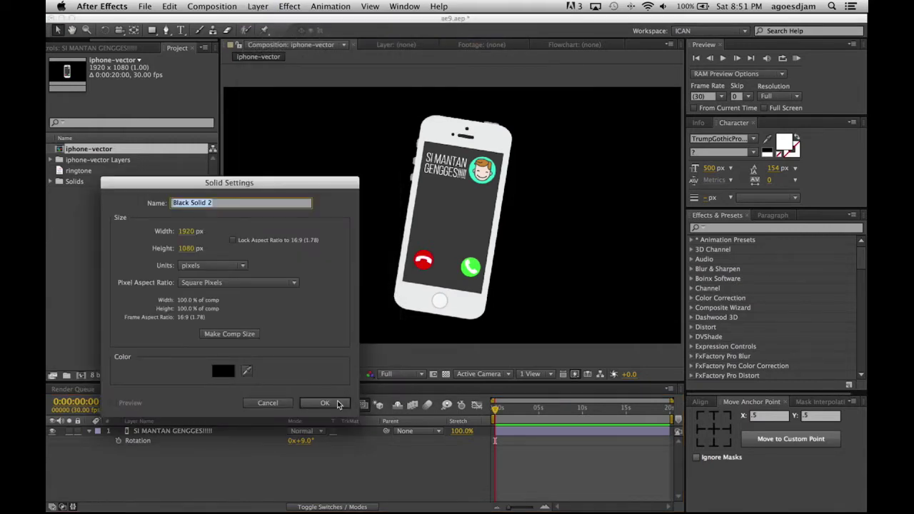
left_click(340, 404)
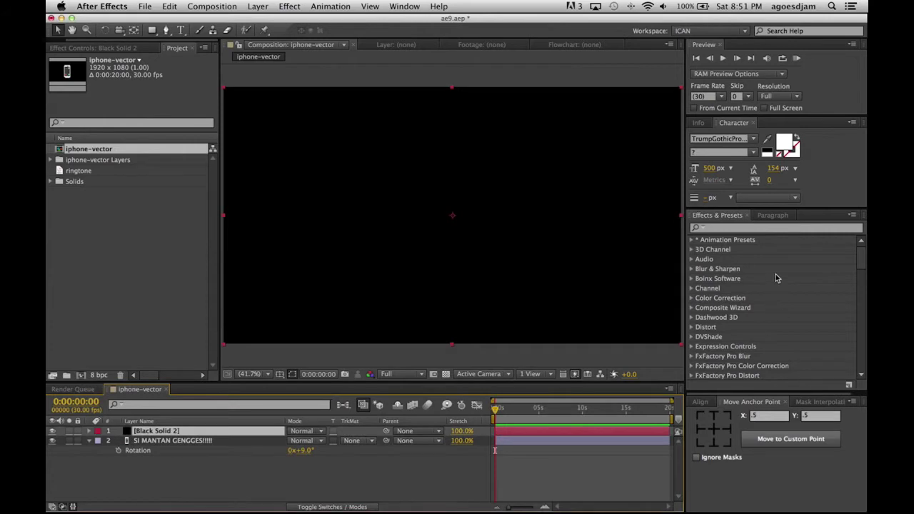
left_click(717, 227)
type("radio wa")
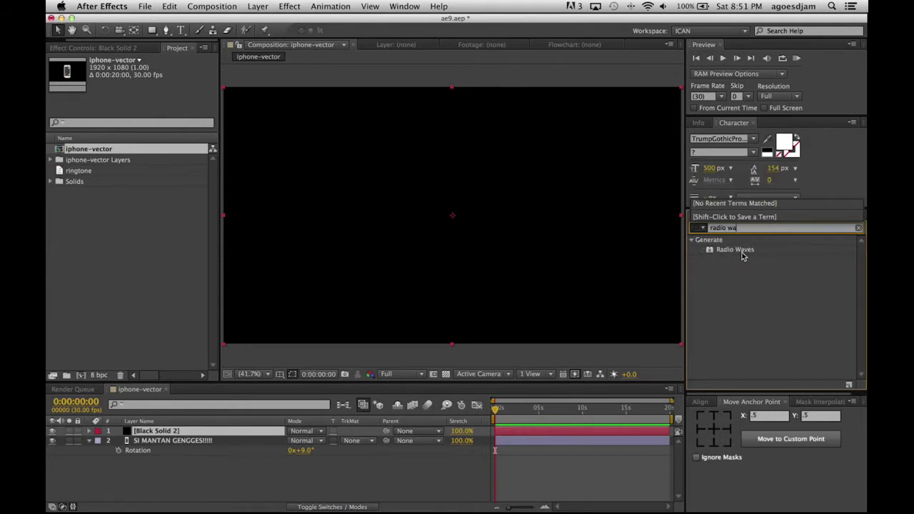
left_click_drag(739, 251, 502, 428)
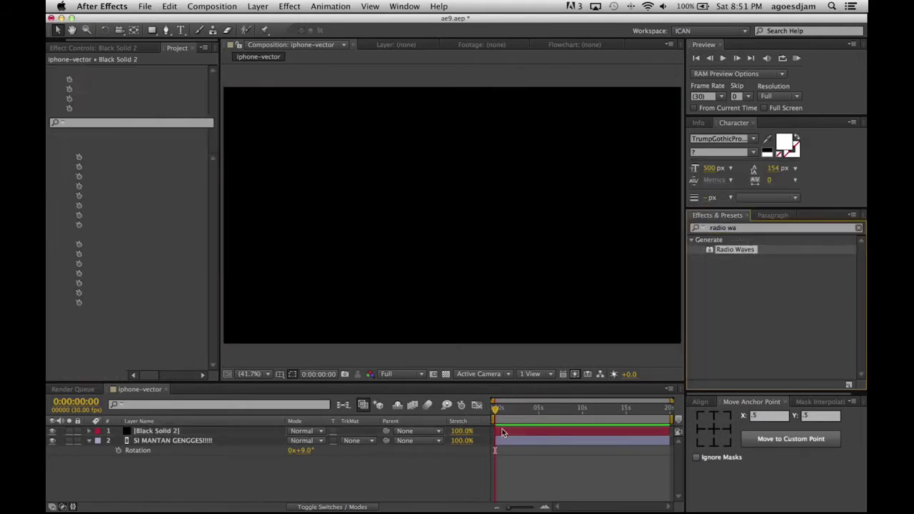
Step: Move the Radio Waves producer point to the phone's top (1036.7, 194.8) and make the stroke grey
mouse_move(495, 409)
left_mouse_down()
mouse_move(554, 411)
mouse_move(521, 411)
left_mouse_up()
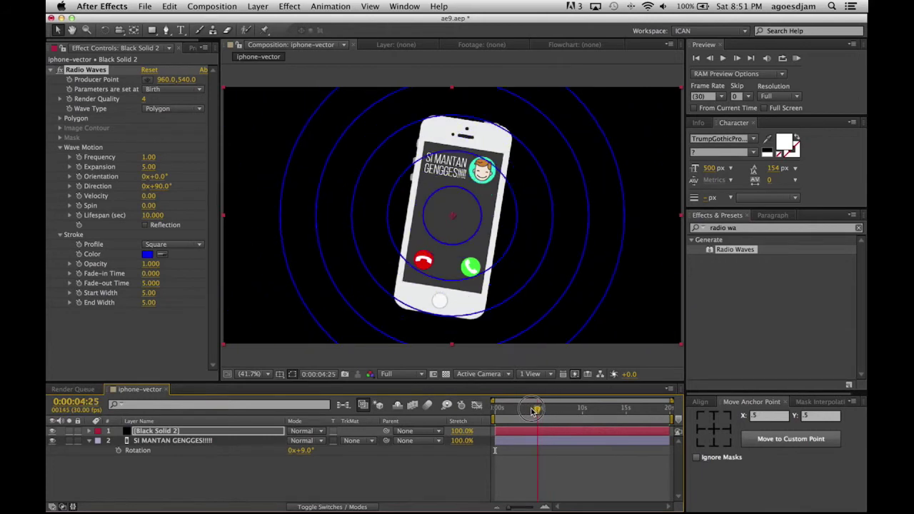
key("y")
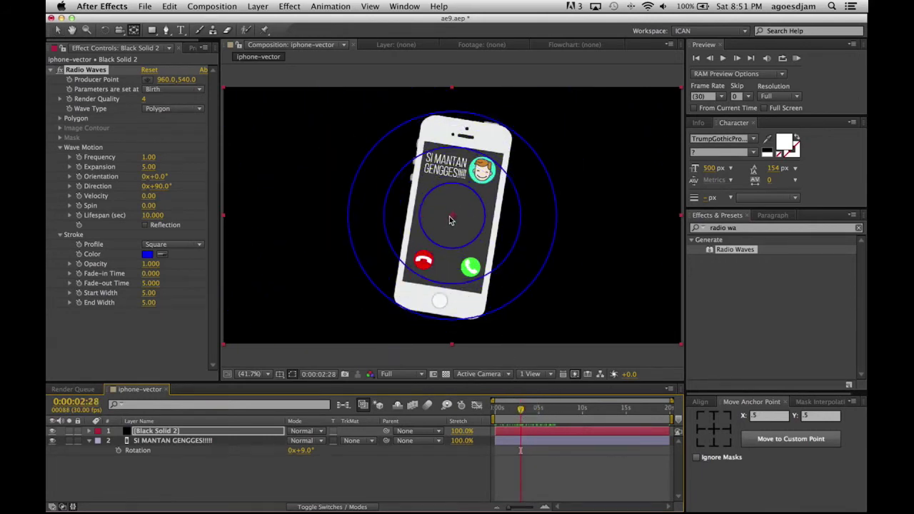
left_click_drag(449, 220, 471, 134)
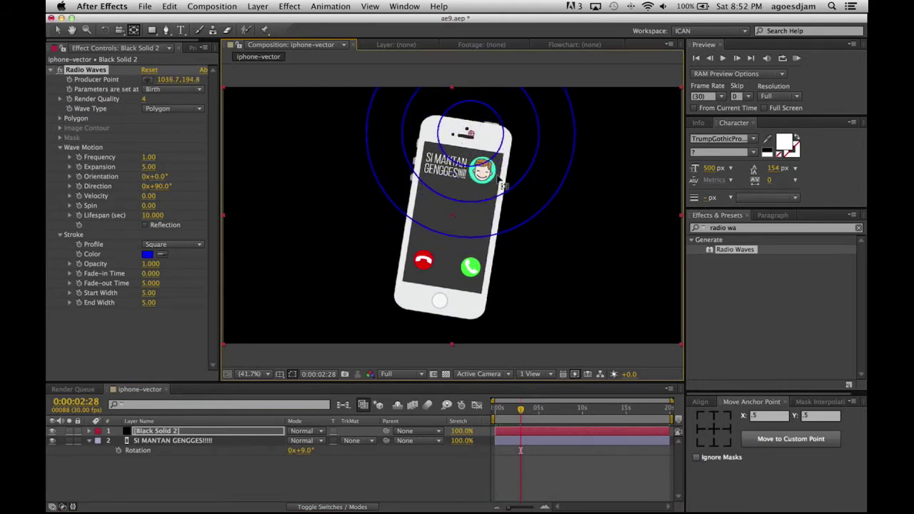
mouse_move(512, 412)
left_mouse_down()
mouse_move(492, 412)
mouse_move(537, 410)
left_mouse_up()
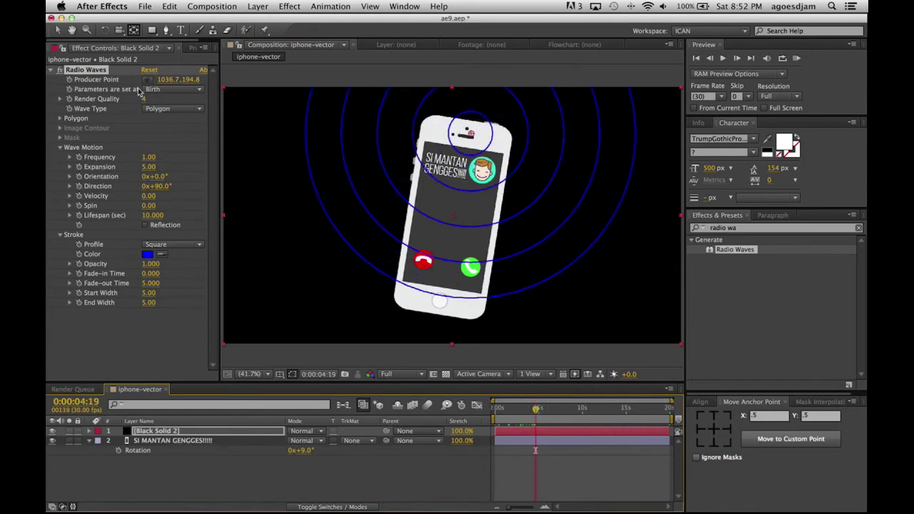
left_click(149, 255)
mouse_move(163, 289)
left_mouse_down()
mouse_move(127, 319)
mouse_move(127, 309)
left_mouse_up()
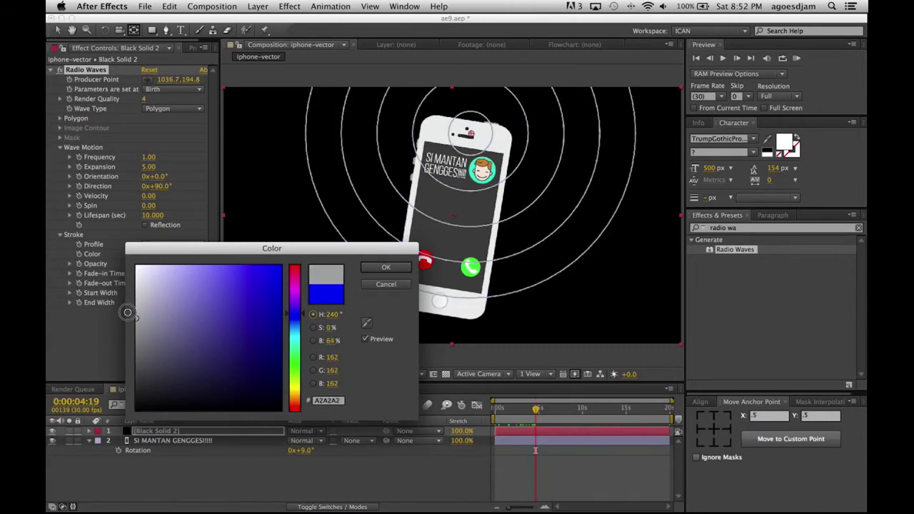
Step: Confirm the grey stroke colour and raise the Radio Waves Frequency to 1.60
left_click(380, 267)
left_click(150, 157)
left_click_drag(150, 157, 156, 157)
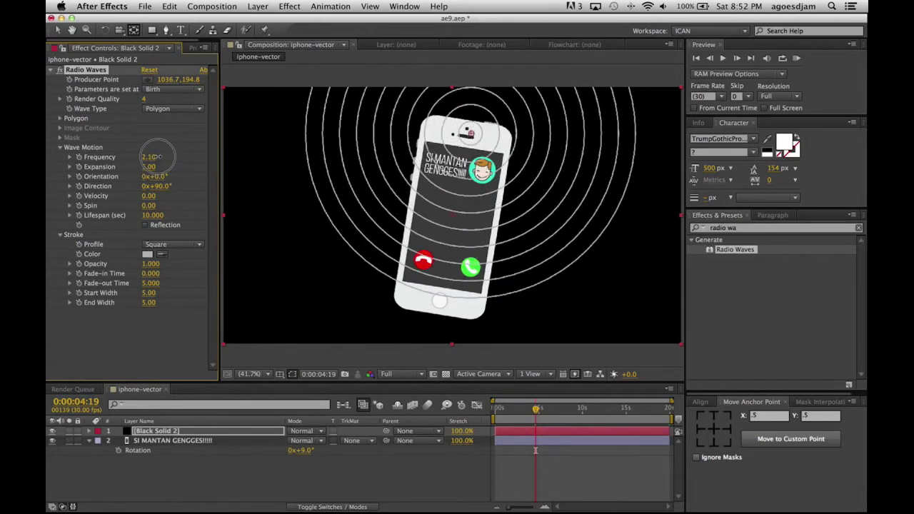
mouse_move(155, 156)
left_mouse_down()
mouse_move(186, 167)
mouse_move(147, 166)
left_mouse_up()
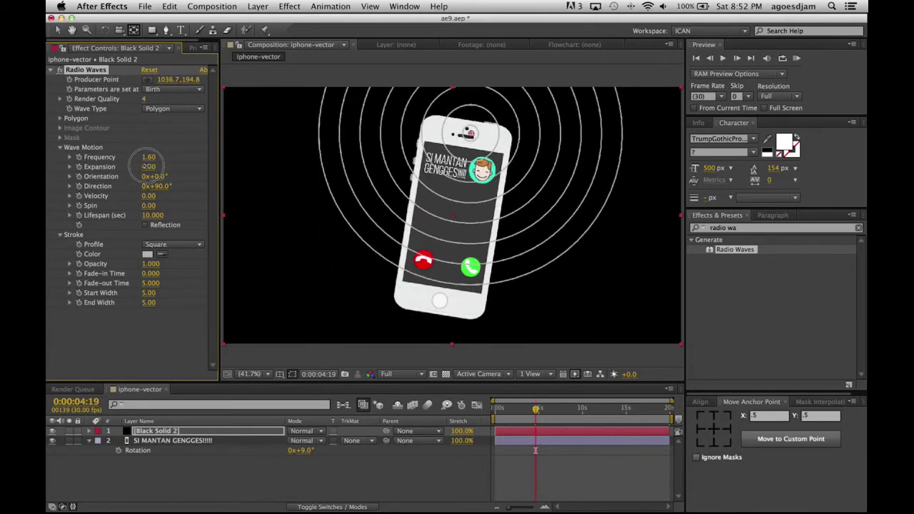
Step: Try an Expansion of 3, preview the rings over time, then restore Expansion to 5.00
left_click(149, 167)
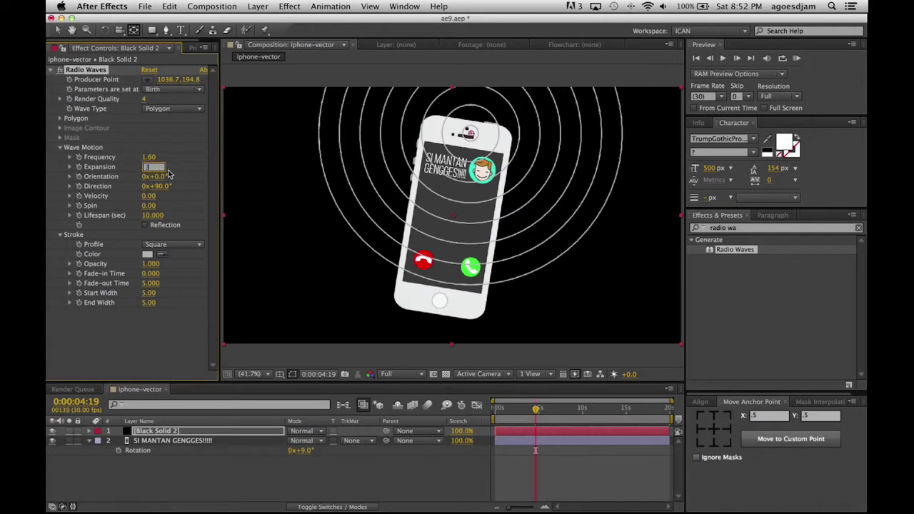
key("Return")
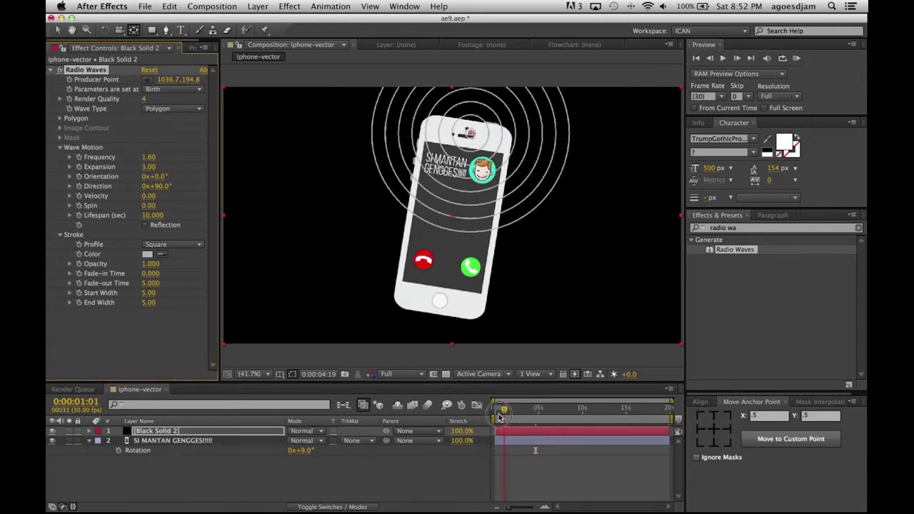
left_click(498, 413)
left_click_drag(498, 412, 605, 413)
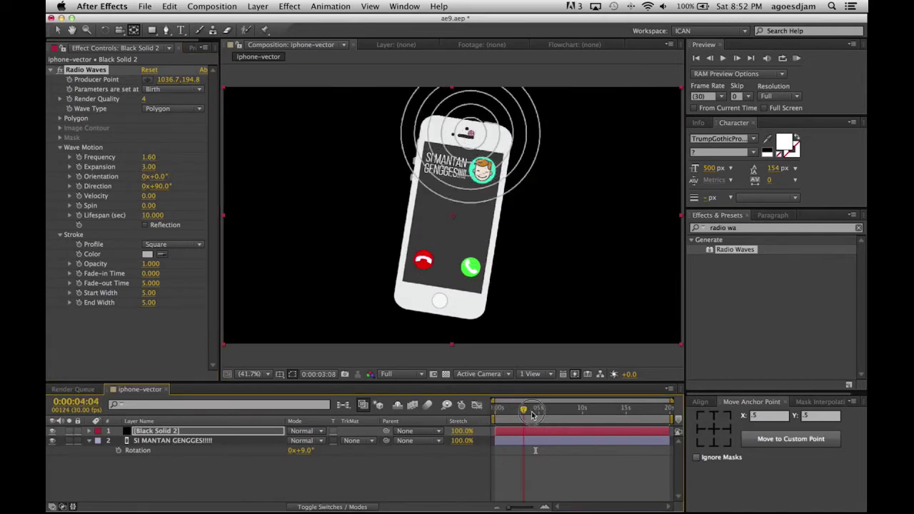
left_click_drag(605, 413, 612, 413)
left_click(148, 167)
type("5")
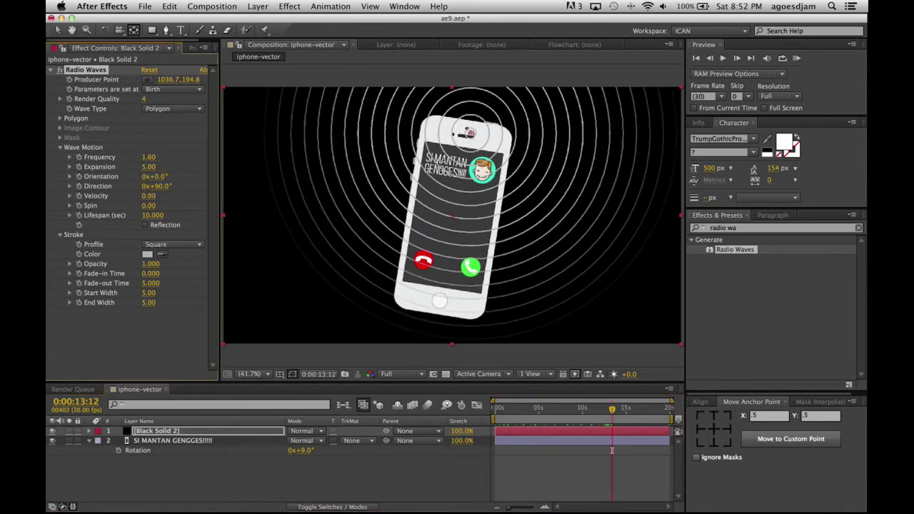
key("Return")
left_click_drag(499, 413, 536, 415)
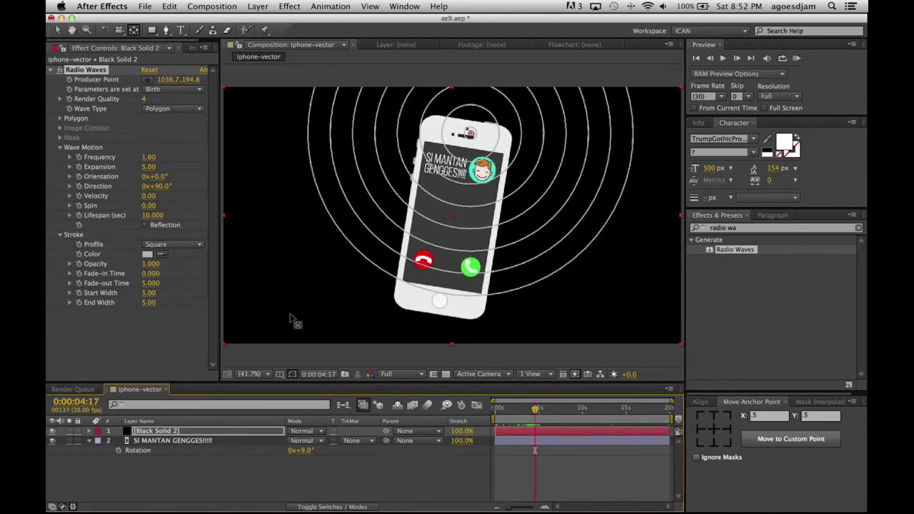
mouse_move(542, 412)
left_mouse_down()
mouse_move(508, 416)
mouse_move(524, 414)
left_mouse_up()
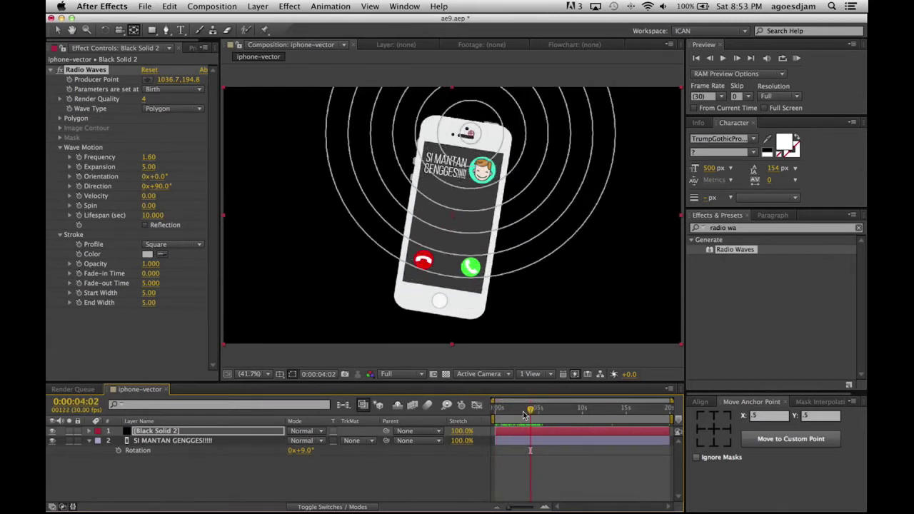
left_click(195, 441)
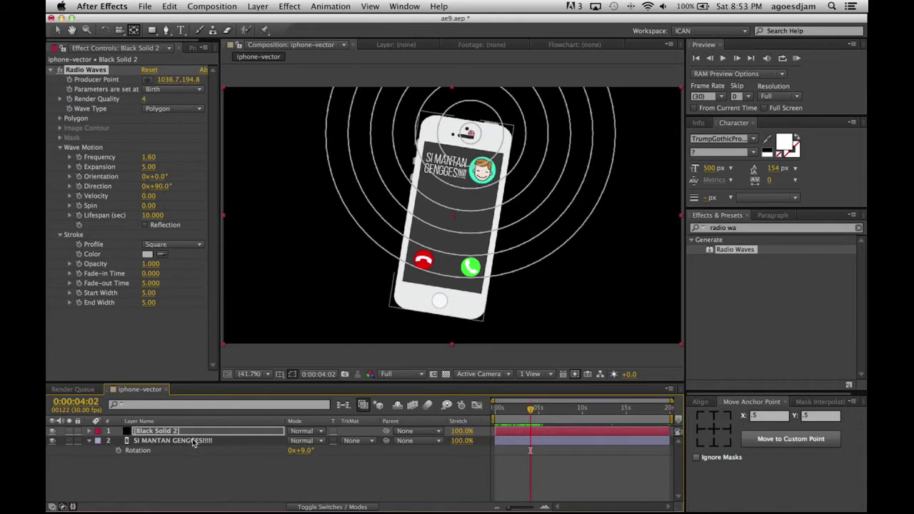
left_click(370, 477)
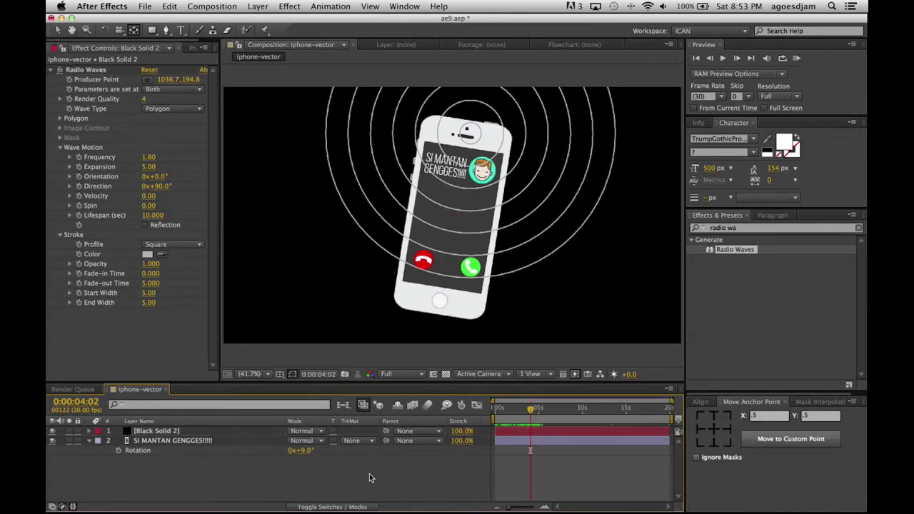
Step: Create a new 1920×1080, 20-second, 30 fps composition named Comp 1
key("super+n")
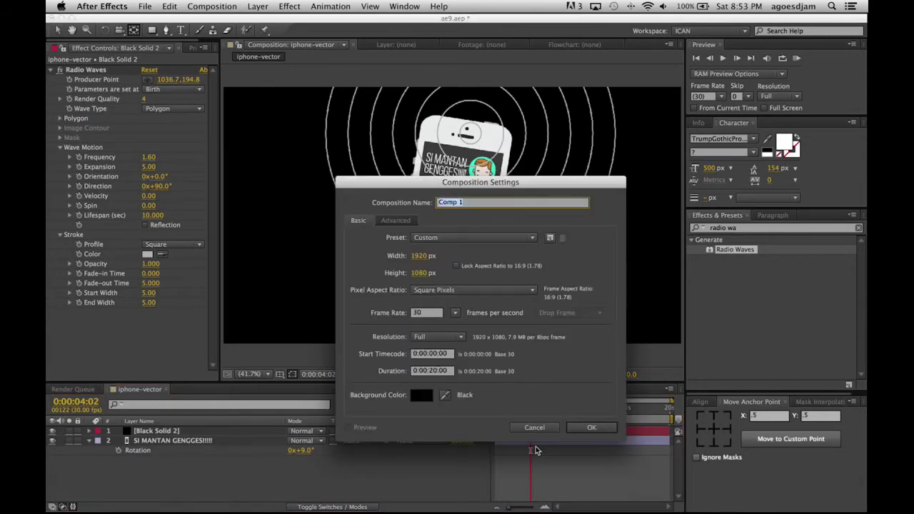
left_click(597, 430)
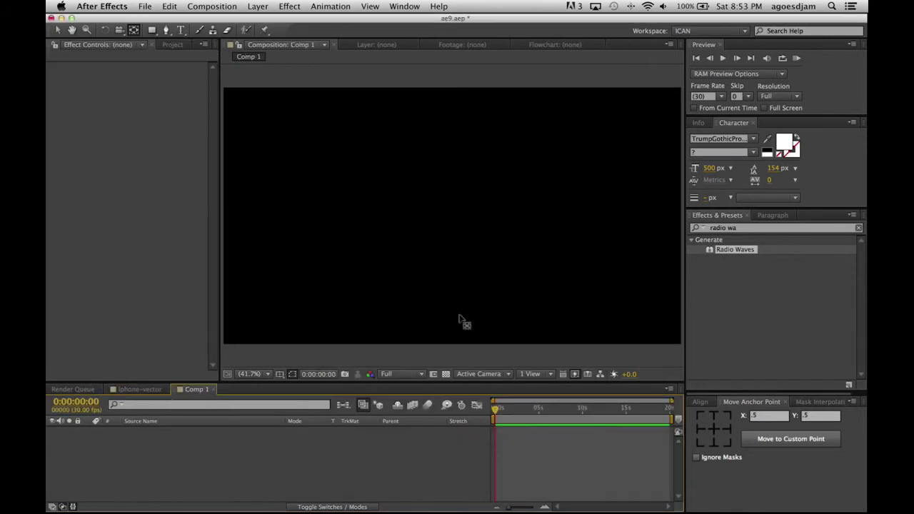
left_click(258, 6)
mouse_move(266, 15)
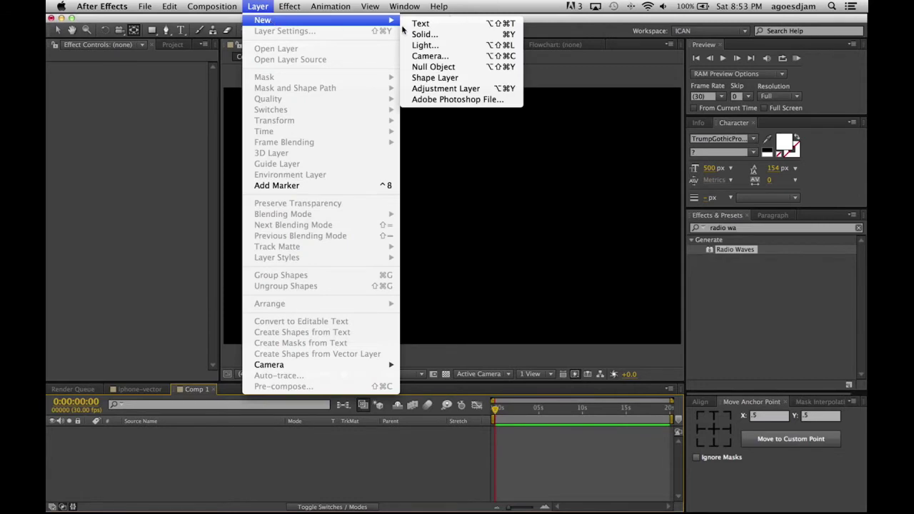
left_click(437, 33)
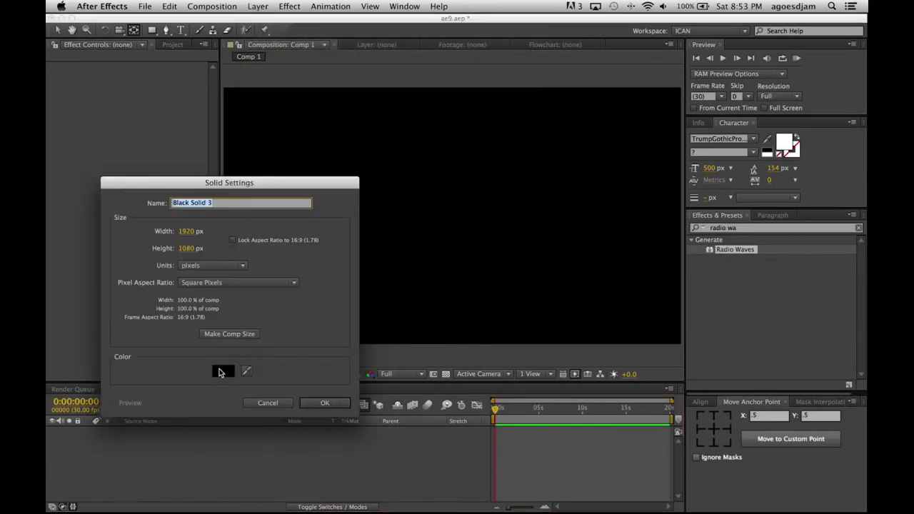
Step: Add a full-frame solid coloured deep turquoise as the Comp 1 background
left_click(221, 371)
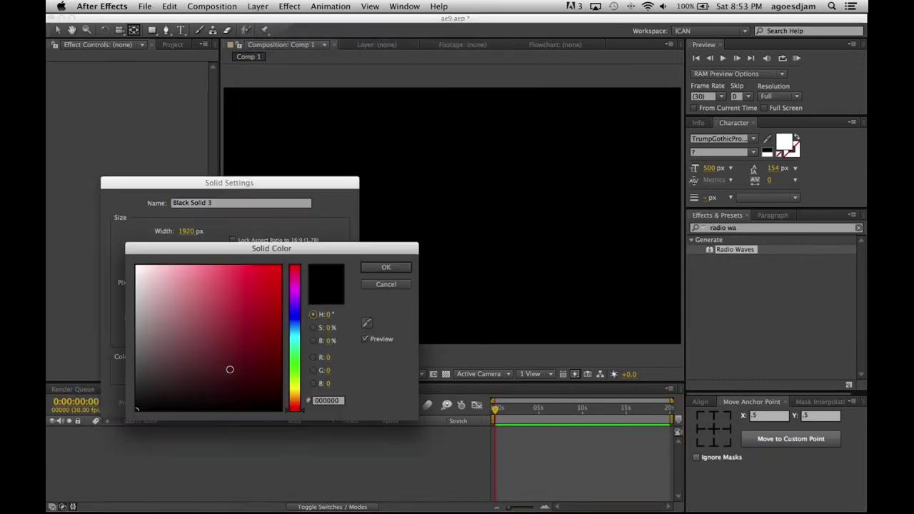
left_click(297, 357)
left_click(250, 316)
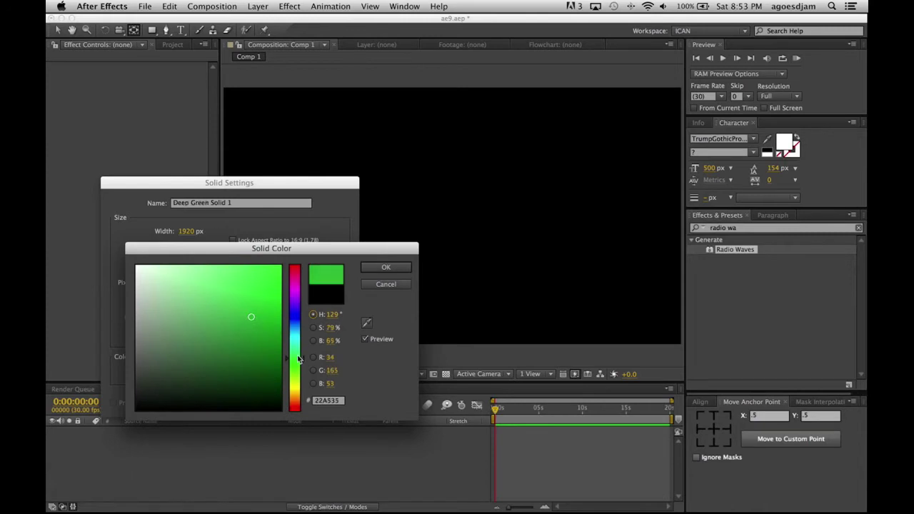
left_click_drag(301, 358, 305, 345)
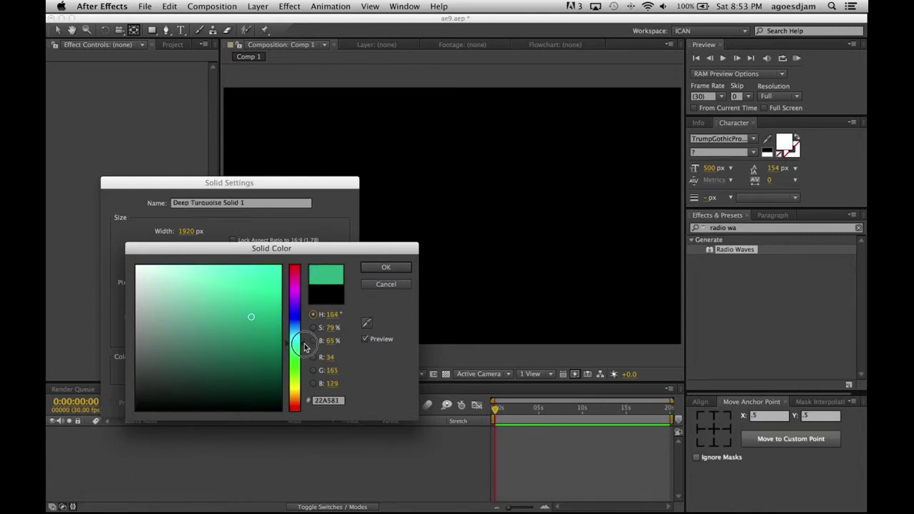
left_click_drag(252, 316, 253, 311)
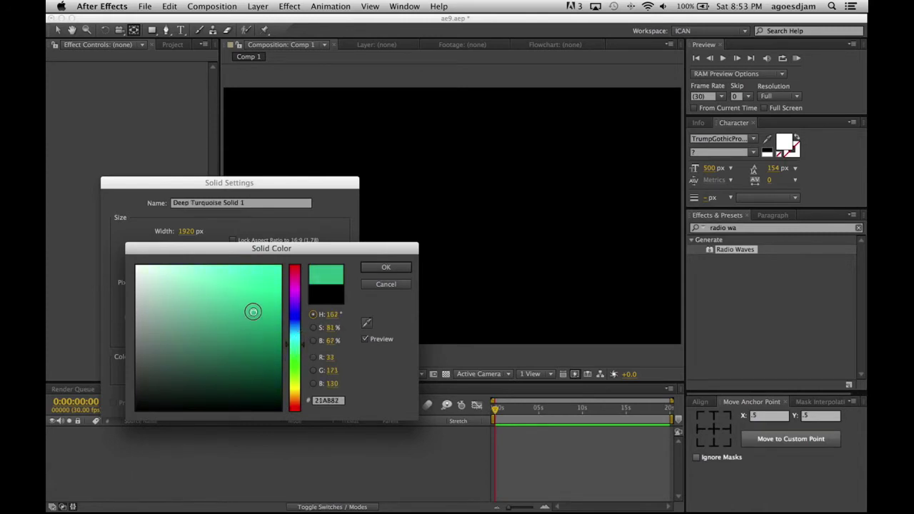
left_click(378, 269)
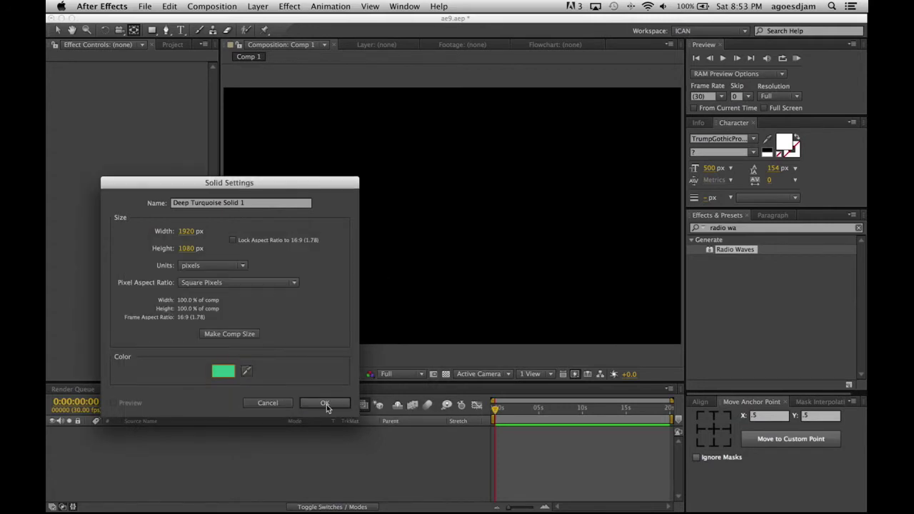
left_click(325, 403)
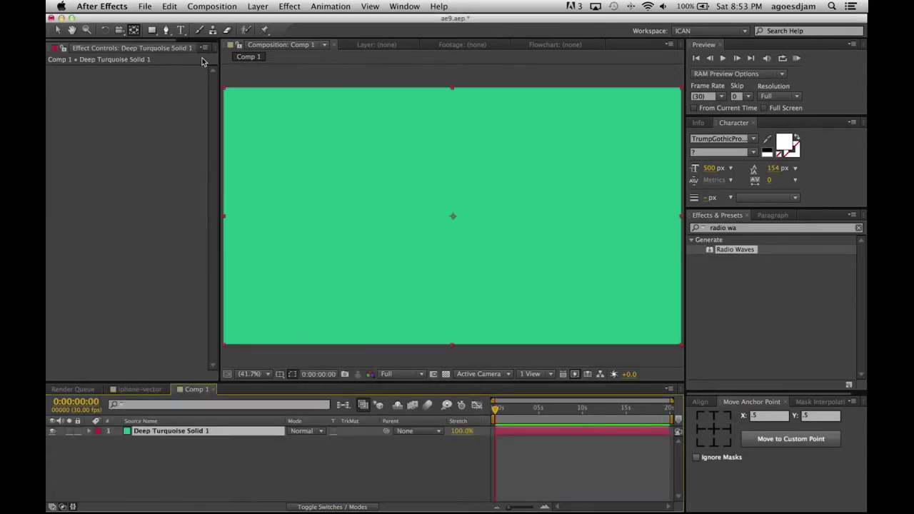
left_click_drag(219, 65, 311, 68)
left_click(232, 45)
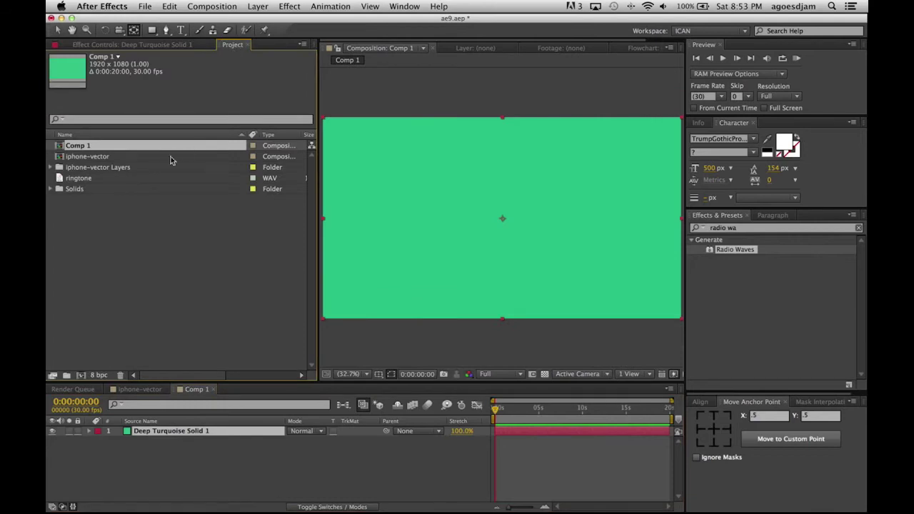
Step: Drop iphone-vector into Comp 1 above the turquoise solid and show its Position (960, 540)
left_click_drag(88, 159, 281, 434)
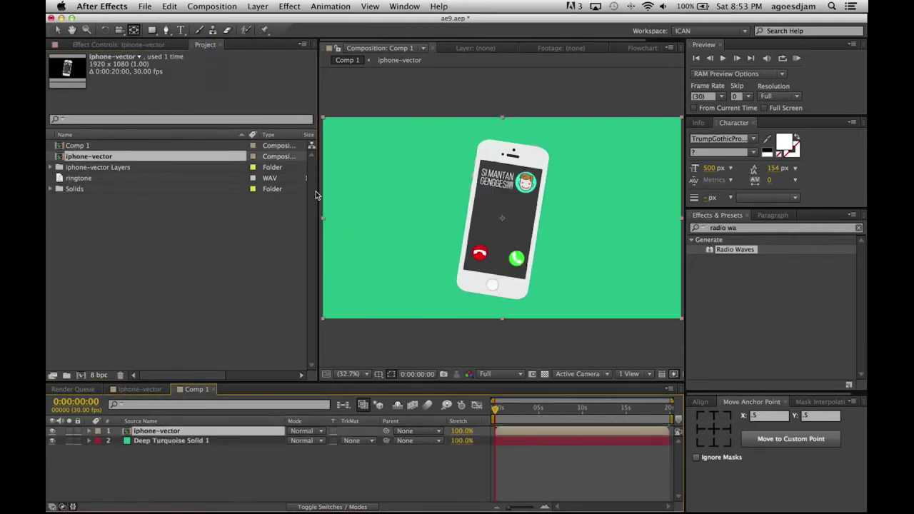
left_click_drag(317, 195, 260, 194)
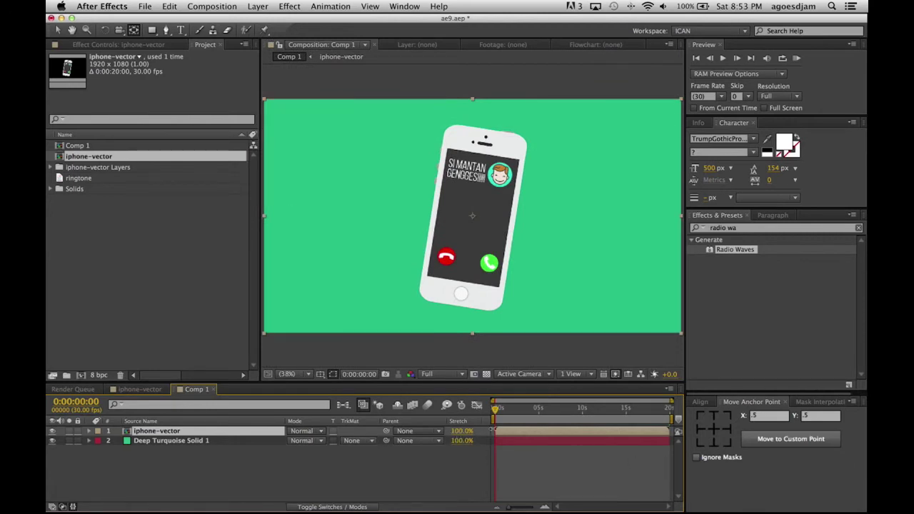
key("p")
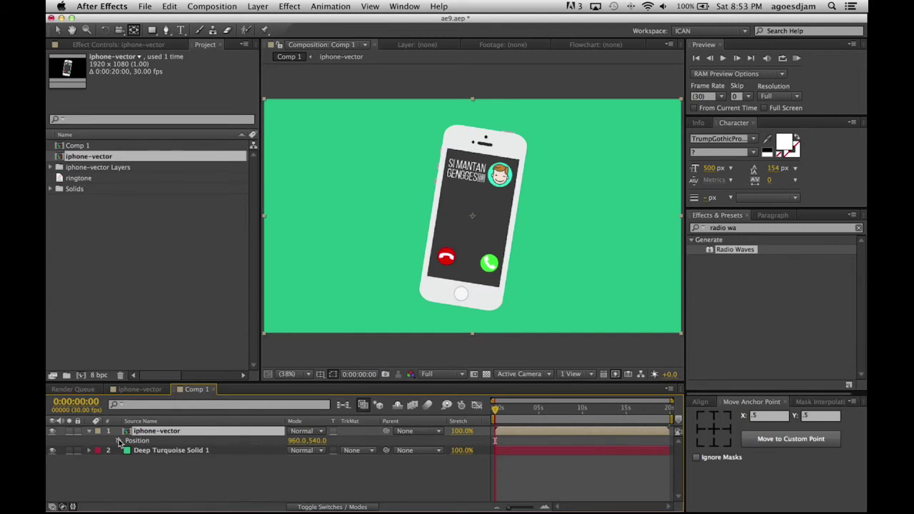
Step: Set a Position keyframe for the phone layer at 0:00:03:00
left_click(96, 403)
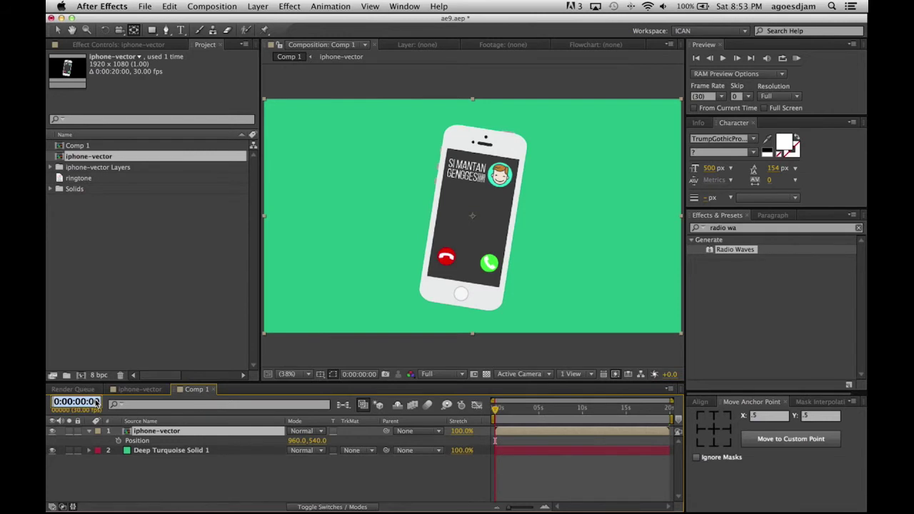
type("03")
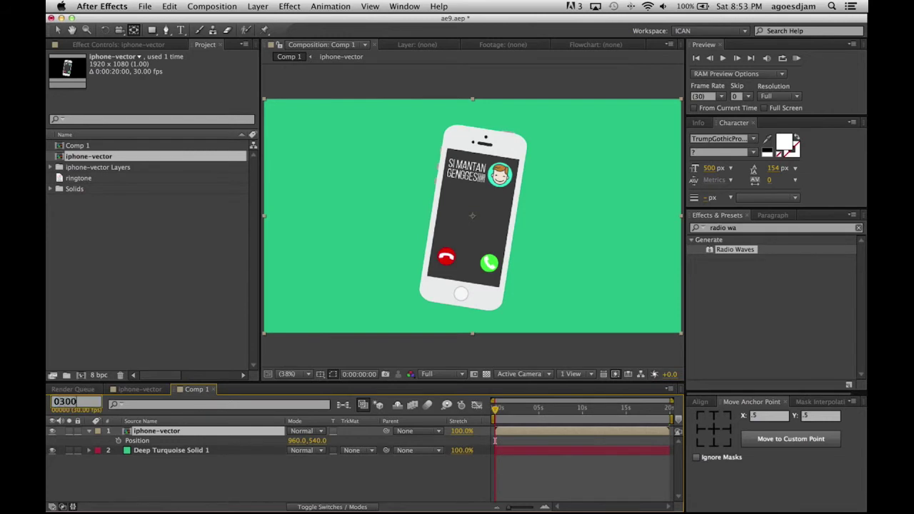
key("Return")
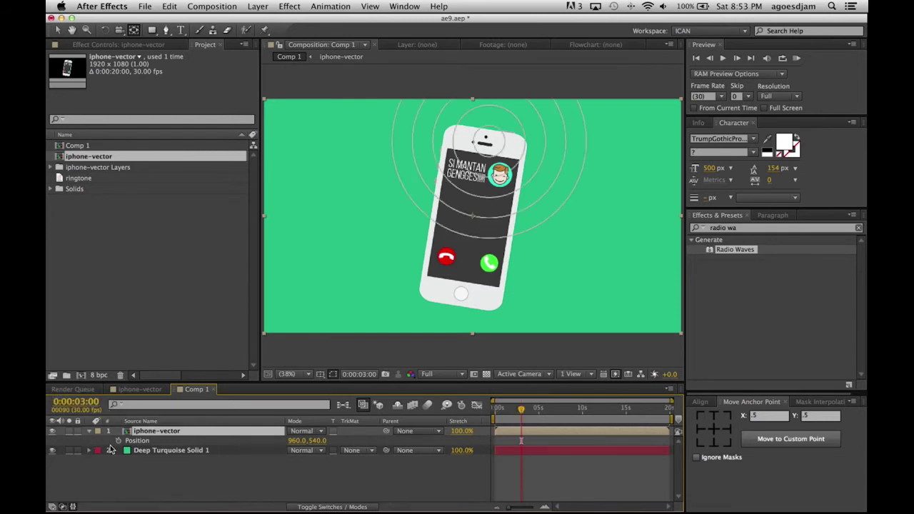
left_click(118, 440)
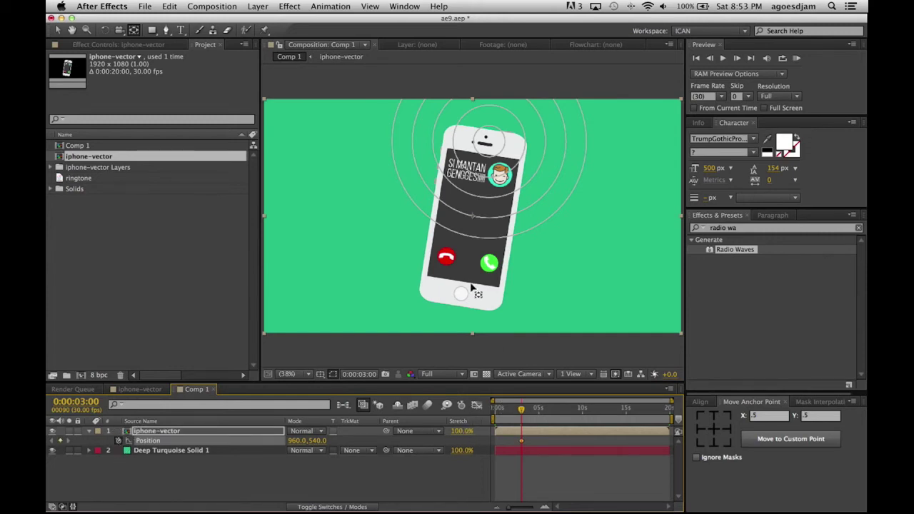
Step: At frame zero move the phone off-screen right to 2183, 308.5, preview, and apply Easy Ease
left_click_drag(506, 409, 464, 410)
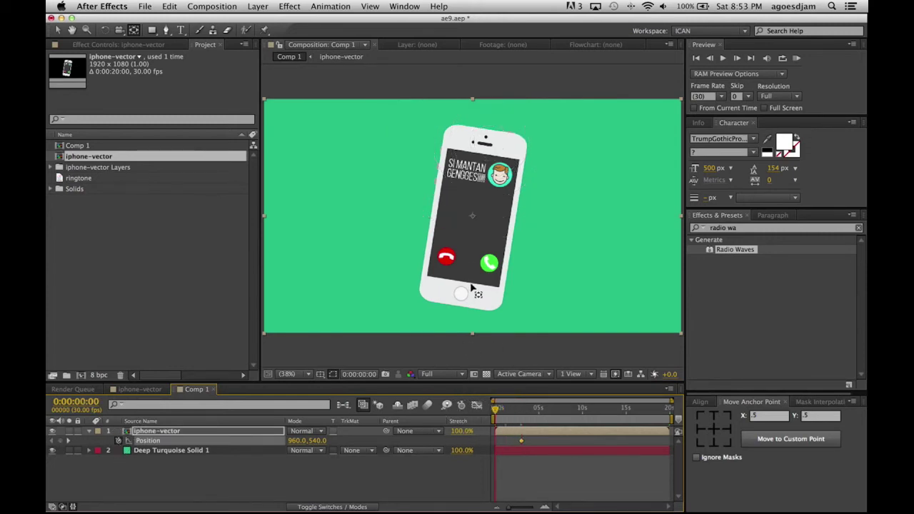
key("v")
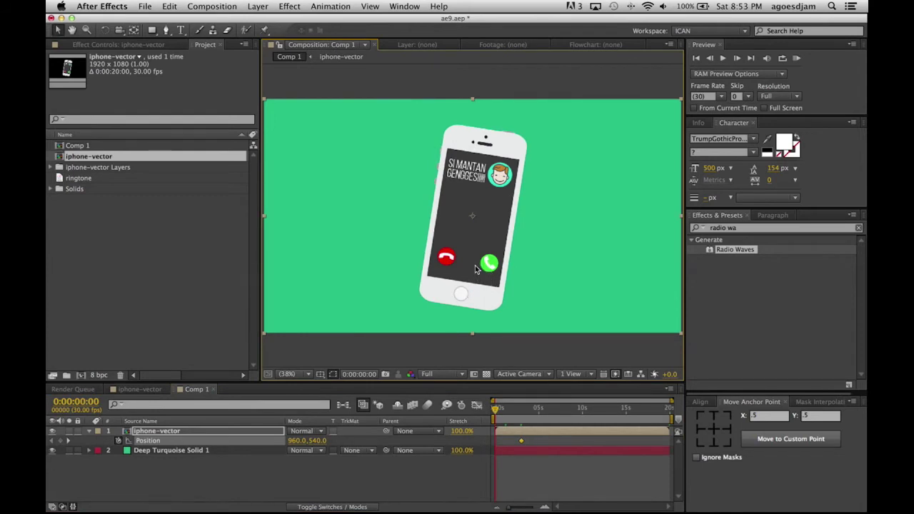
mouse_move(475, 269)
left_mouse_down()
mouse_move(629, 230)
mouse_move(743, 216)
left_mouse_up()
key("space")
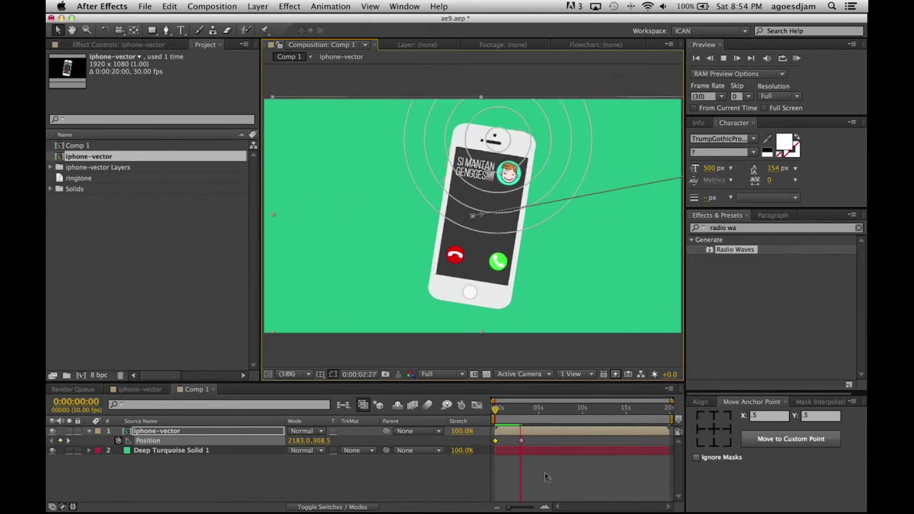
left_click(524, 444)
right_click(522, 442)
mouse_move(561, 501)
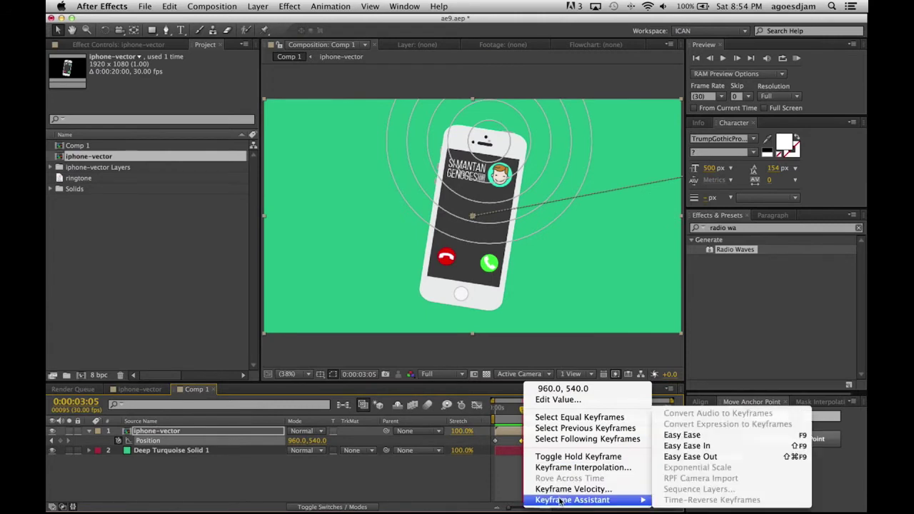
left_click(684, 435)
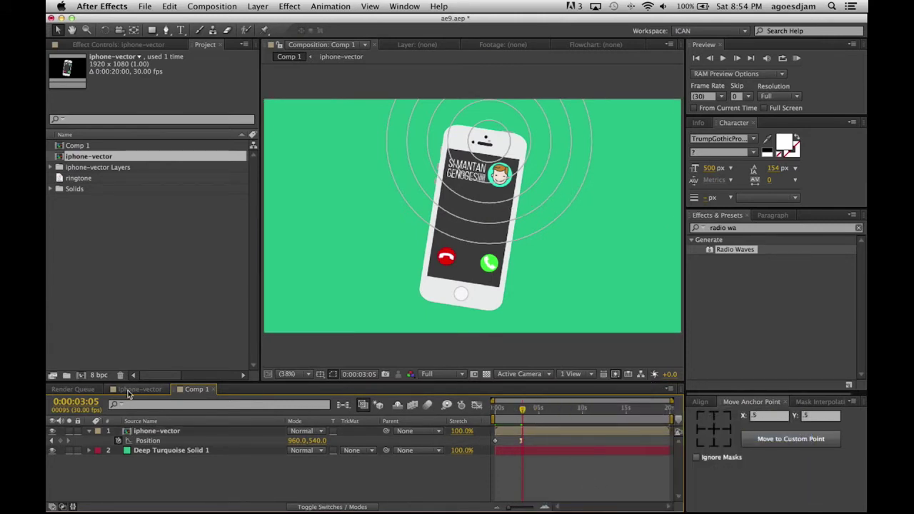
left_click(142, 390)
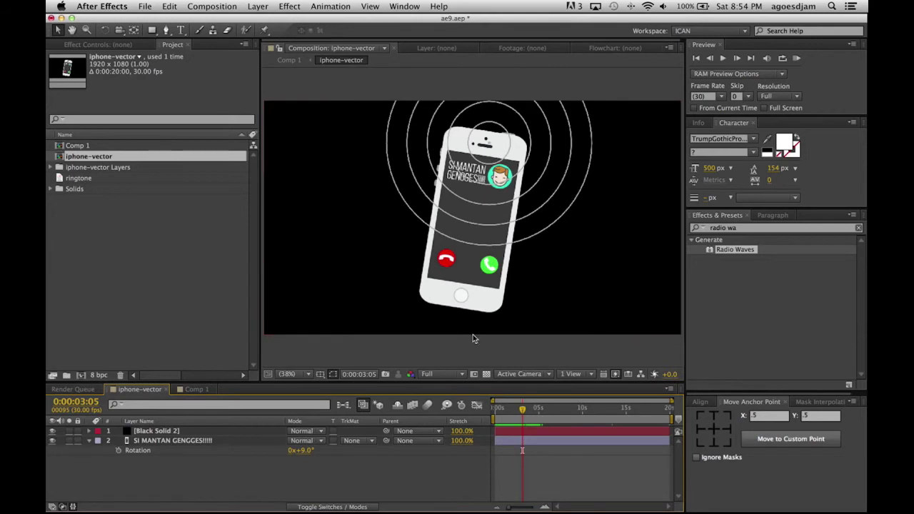
Step: On Black Solid 2, try Radio Waves Fade-in Time, Start Width and End Width changes, undoing each
left_click(163, 432)
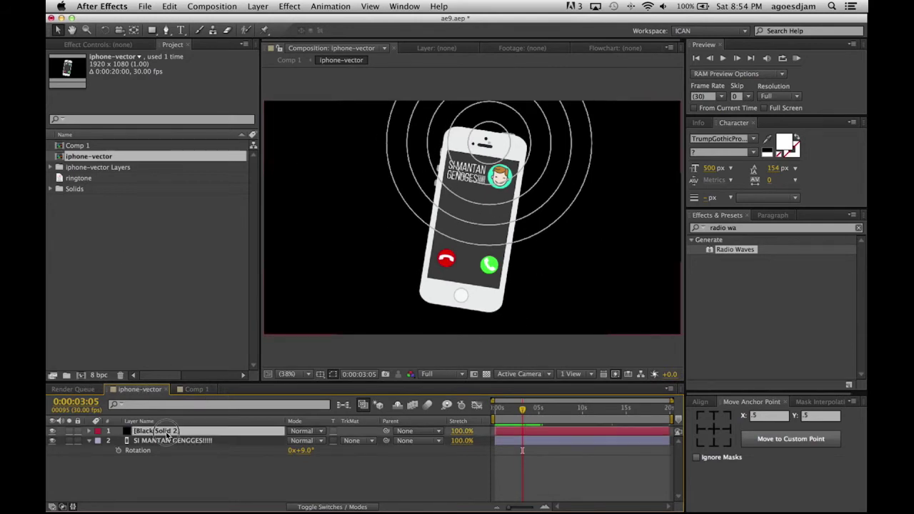
left_click(114, 44)
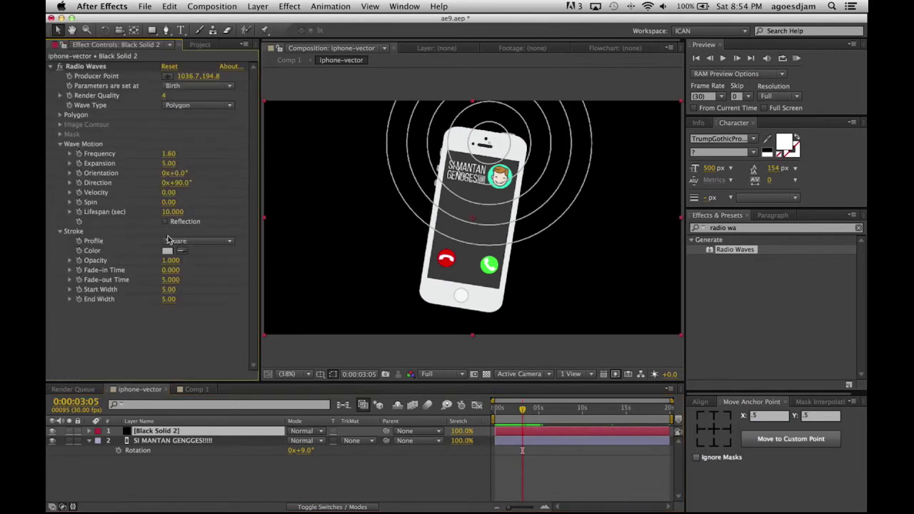
left_click_drag(170, 269, 183, 272)
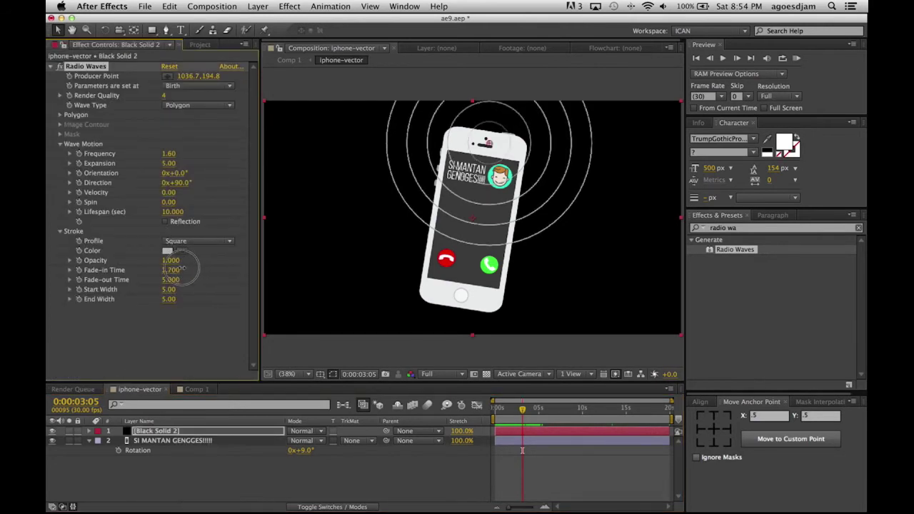
key("super+z")
left_click_drag(173, 287, 179, 287)
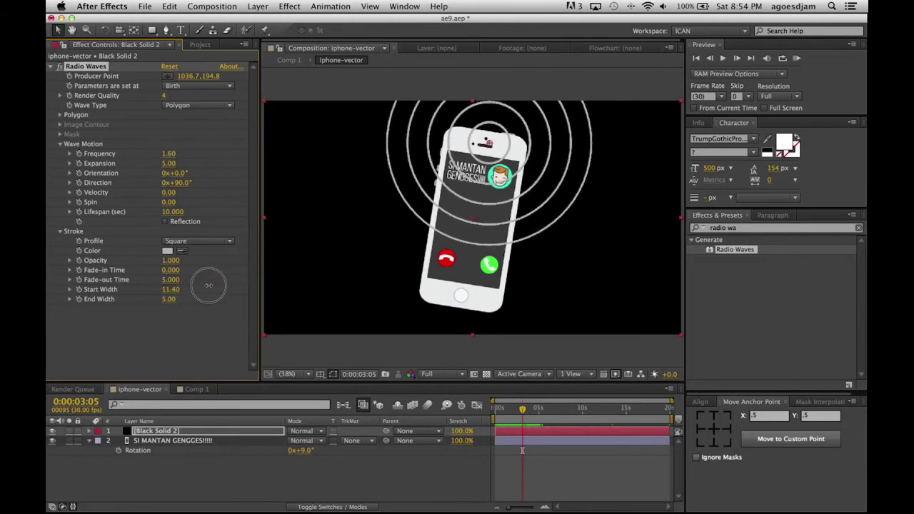
key("super+z")
mouse_move(168, 298)
left_mouse_down()
mouse_move(188, 300)
mouse_move(171, 297)
left_mouse_up()
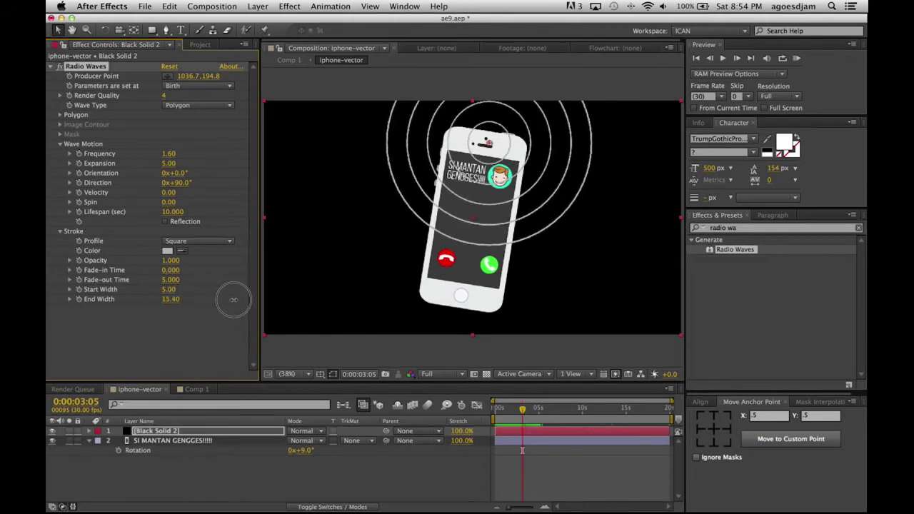
key("super+z")
Step: Set Radio Waves Start Width to 6.00, then rewind Comp 1 to its first frame
left_click_drag(172, 289, 199, 297)
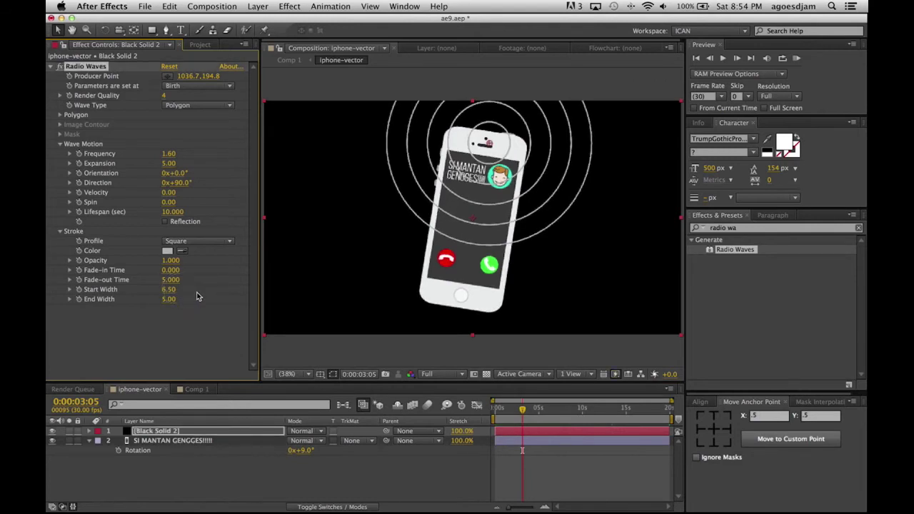
left_click(169, 289)
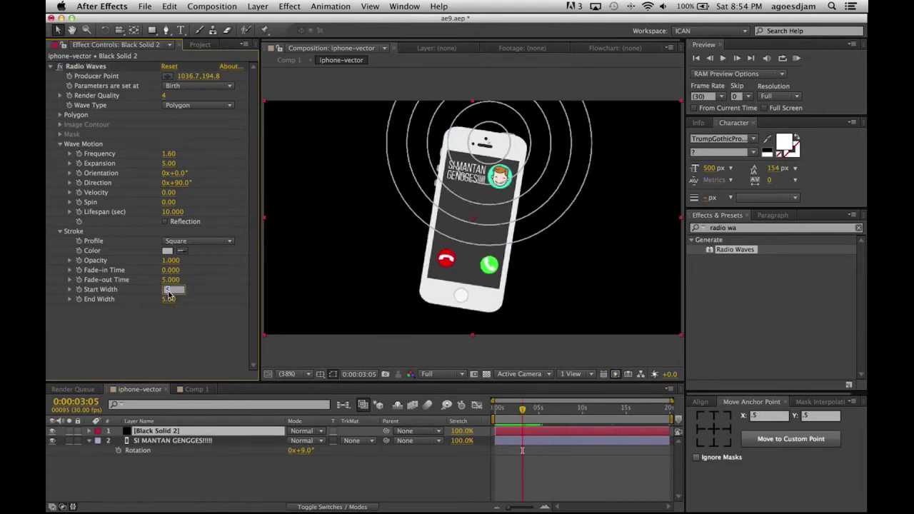
type("6")
key("Return")
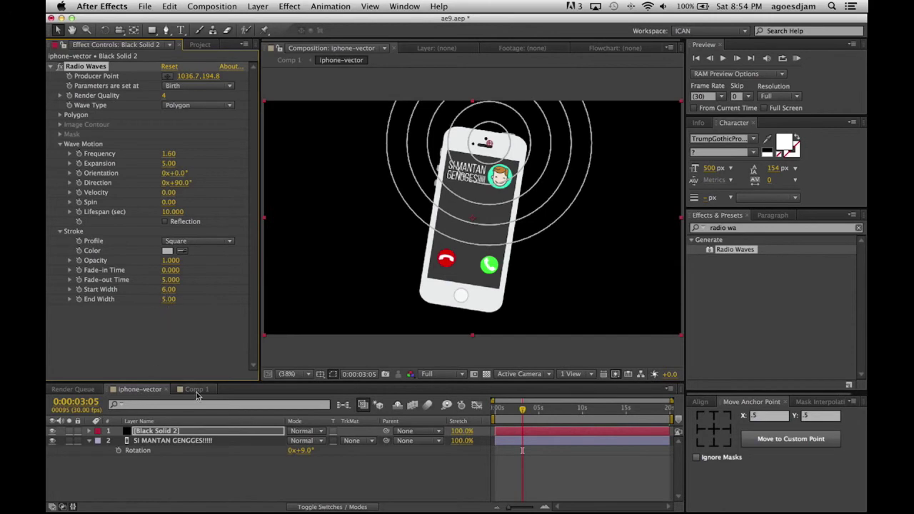
left_click(196, 389)
left_click_drag(502, 409, 495, 408)
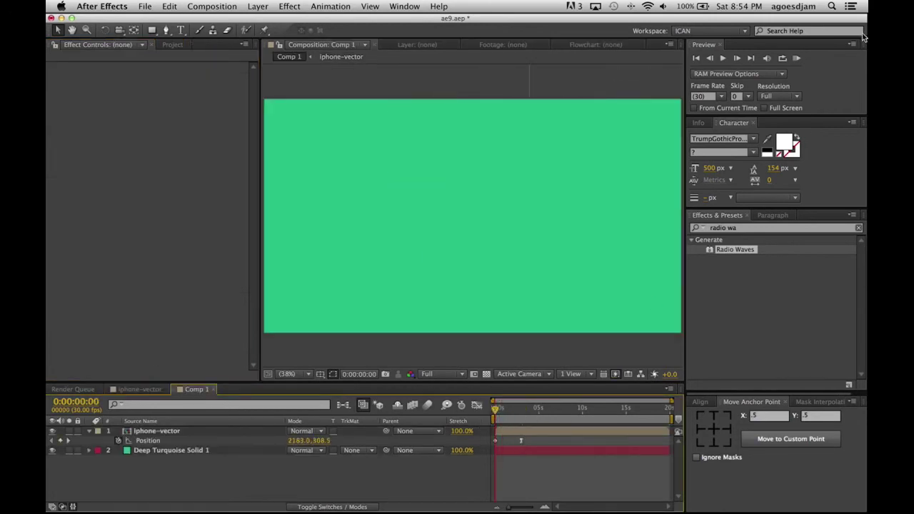
Step: Preview Comp 1, then apply Drop Shadow to the iphone-vector layer there and undo it
left_click(797, 59)
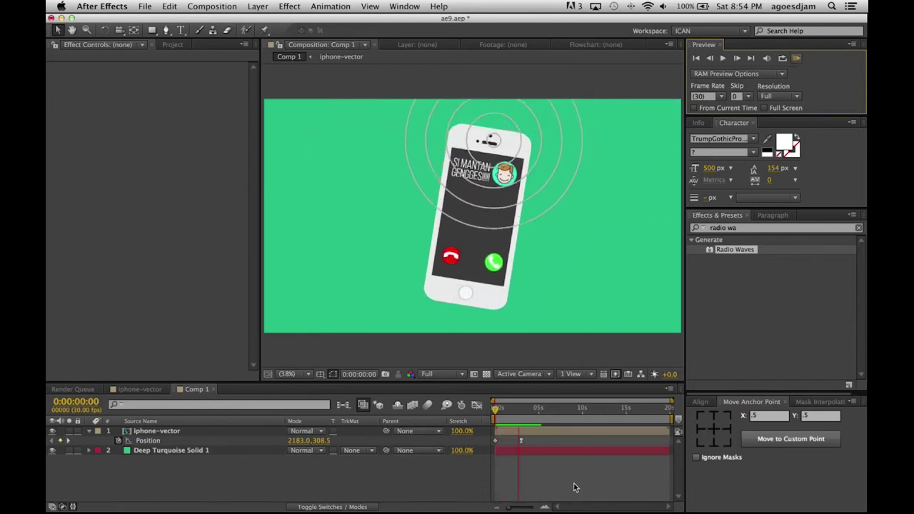
key("space")
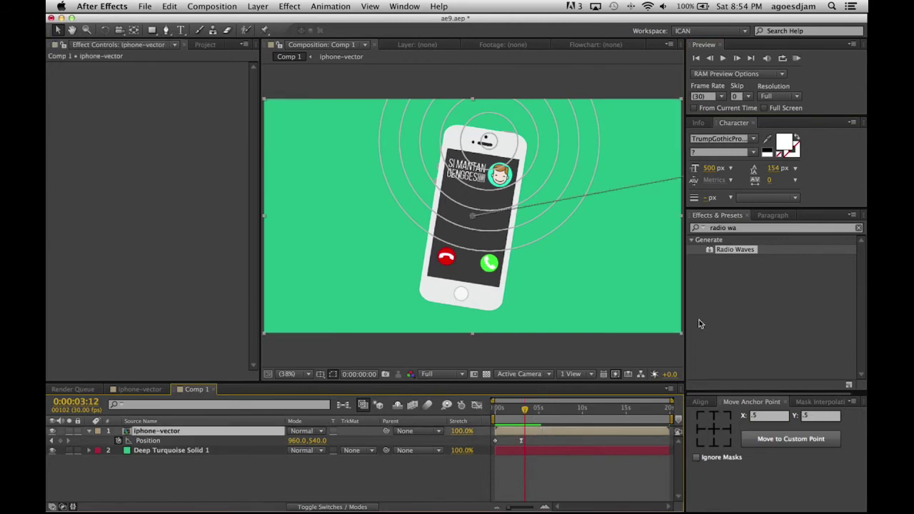
left_click(750, 228)
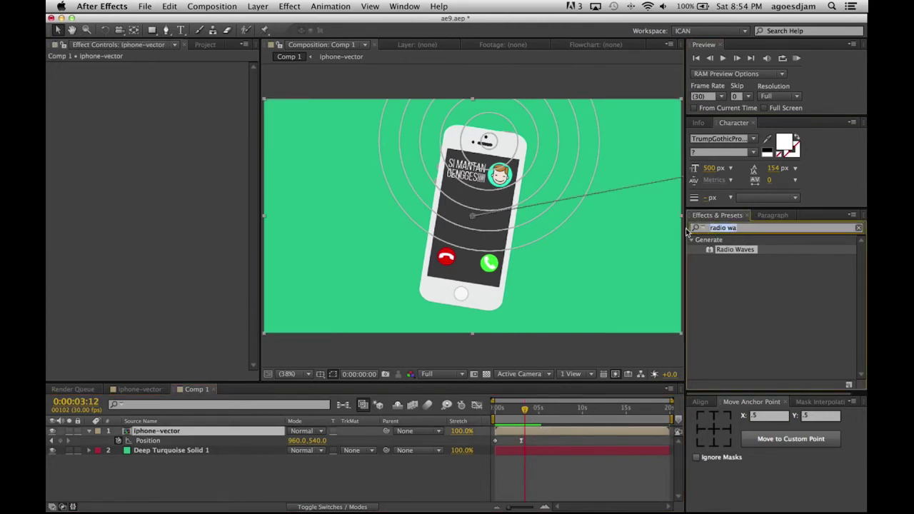
type("drop")
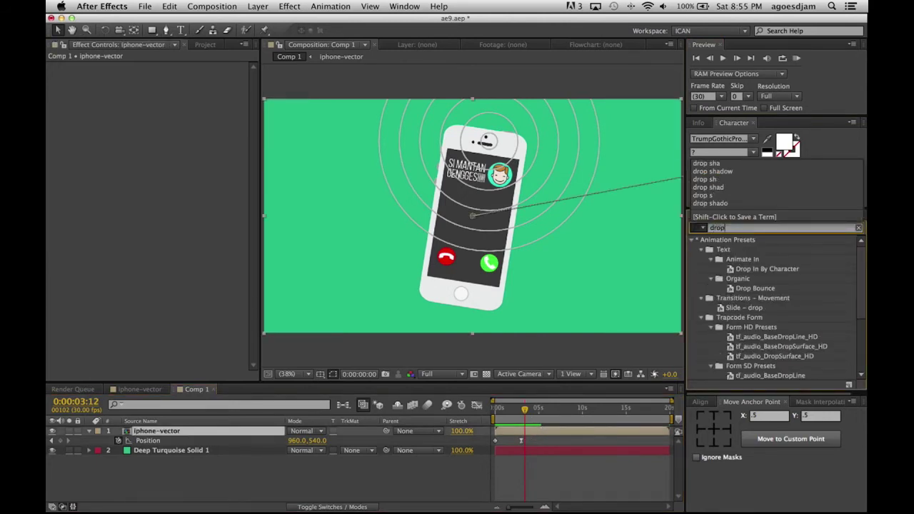
type(" sha")
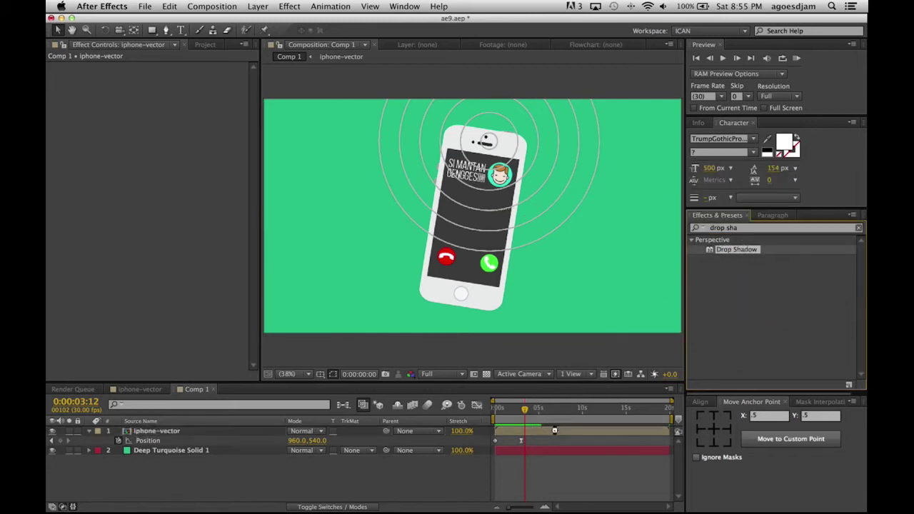
left_click_drag(736, 249, 552, 429)
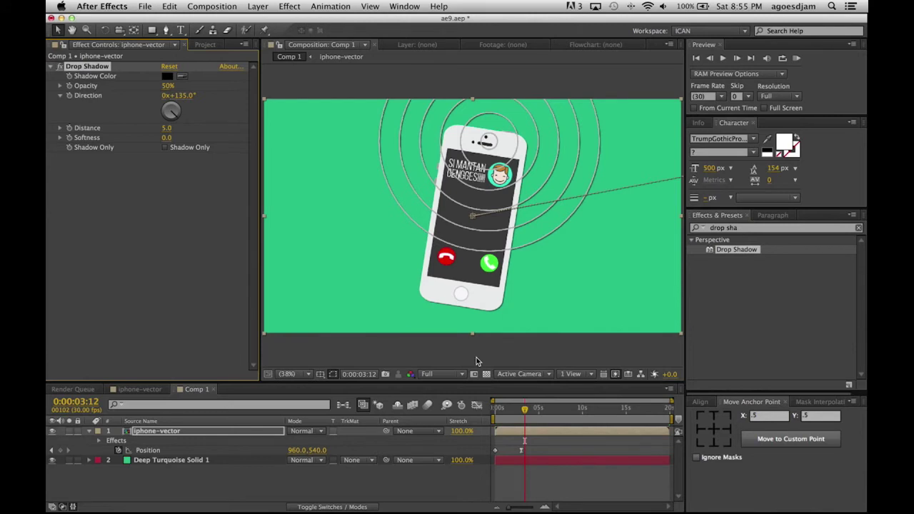
key("super+z")
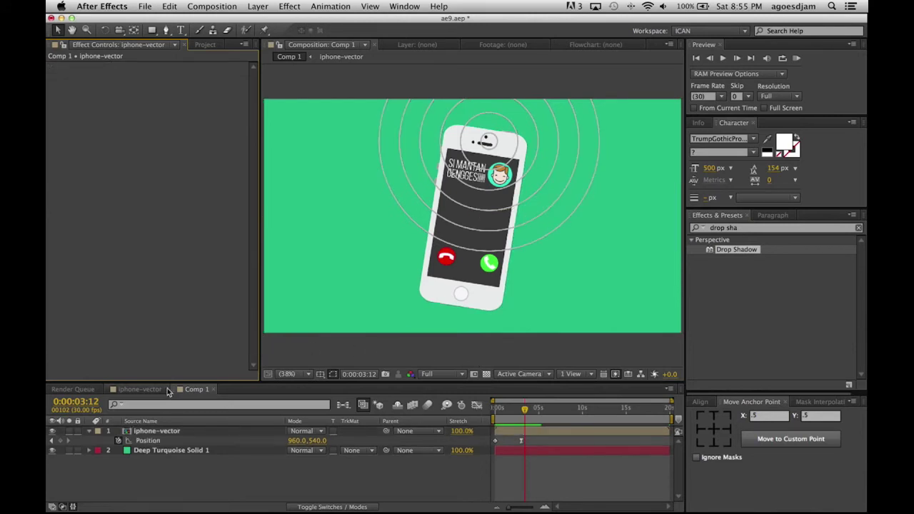
Step: Inside iphone-vector, give the phone layer a Drop Shadow with Distance 18 and 30% Opacity
left_click(153, 389)
left_click(487, 375)
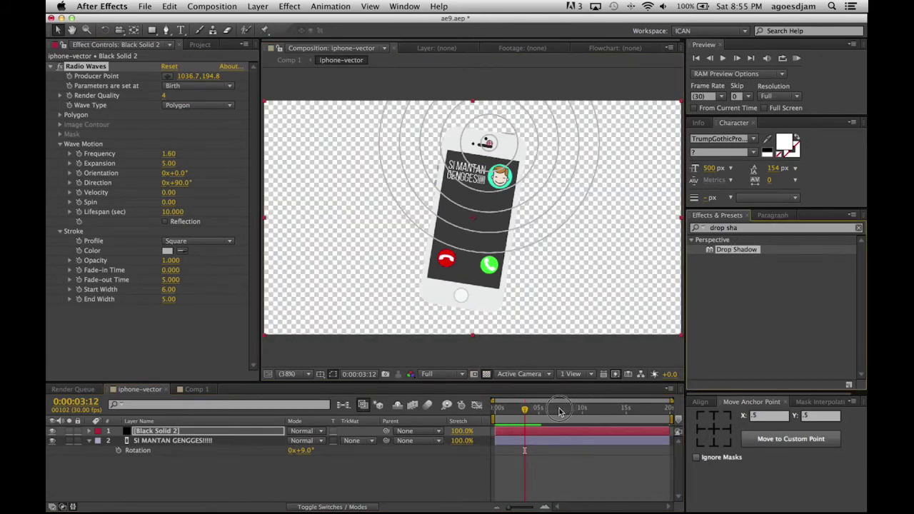
left_click_drag(745, 256, 528, 444)
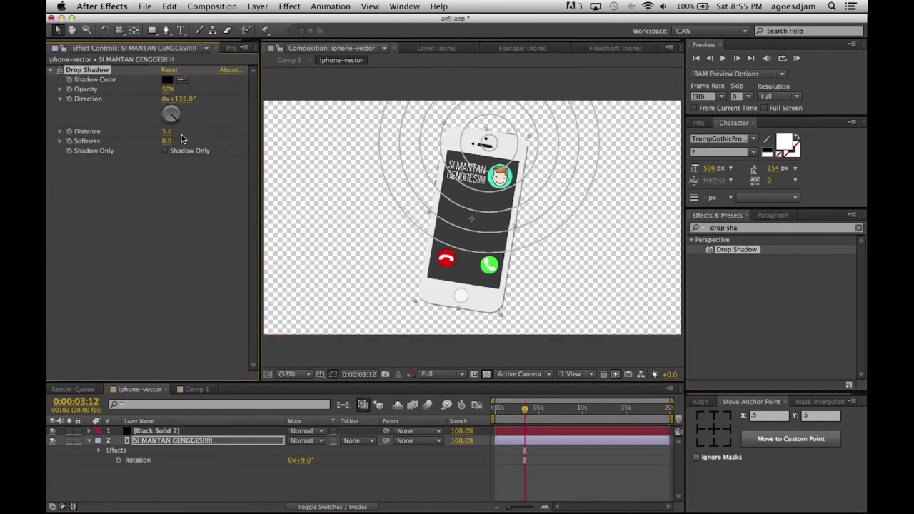
left_click_drag(167, 136, 175, 131)
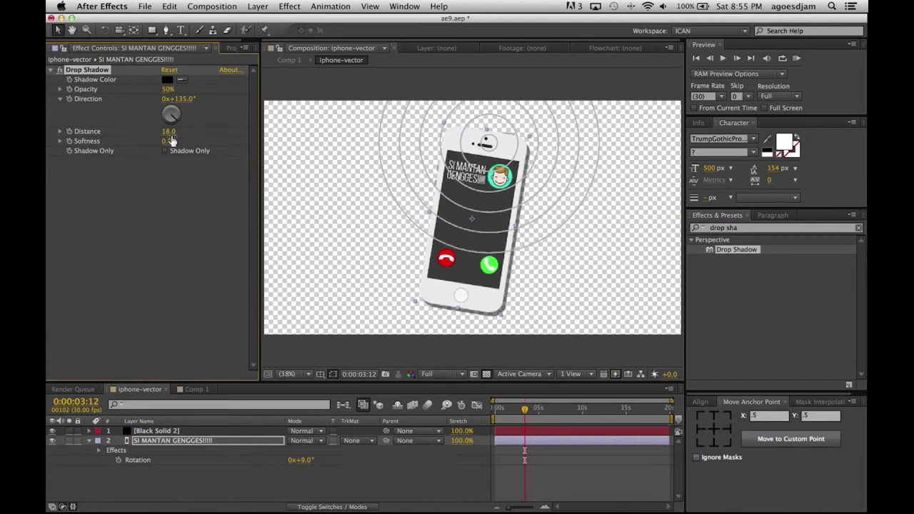
left_click(168, 90)
key("Return")
key("super+z")
left_click(167, 89)
type("30")
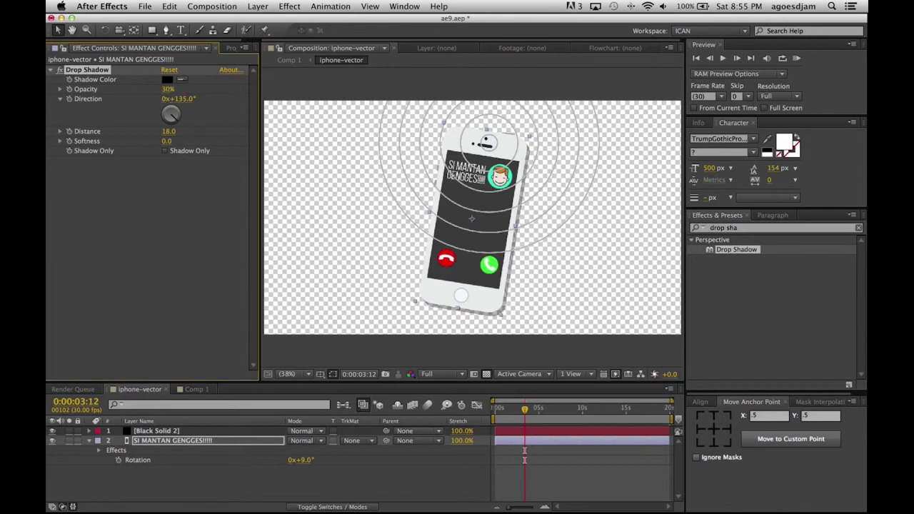
left_click(199, 392)
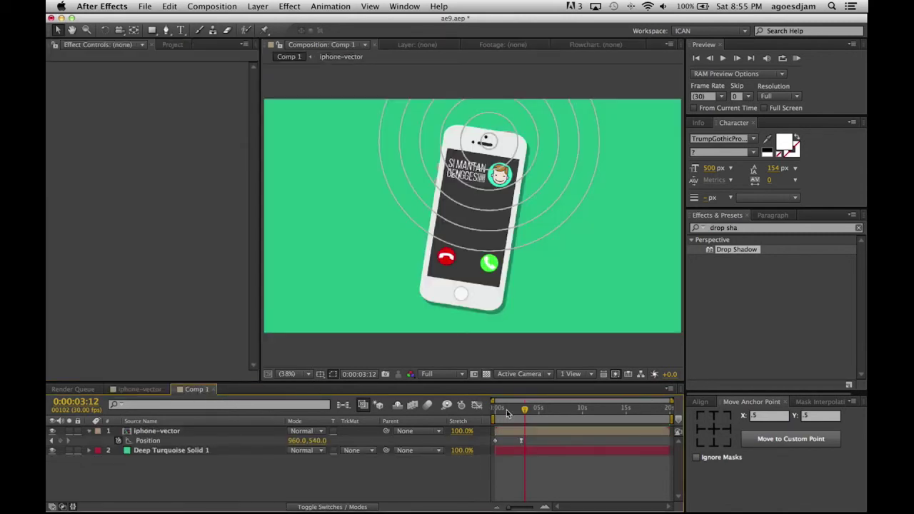
Step: Select Deep Turquoise Solid 1 and pick the Ellipse Tool from the shape-tool flyout
mouse_move(523, 415)
left_mouse_down()
mouse_move(514, 414)
mouse_move(522, 414)
left_mouse_up()
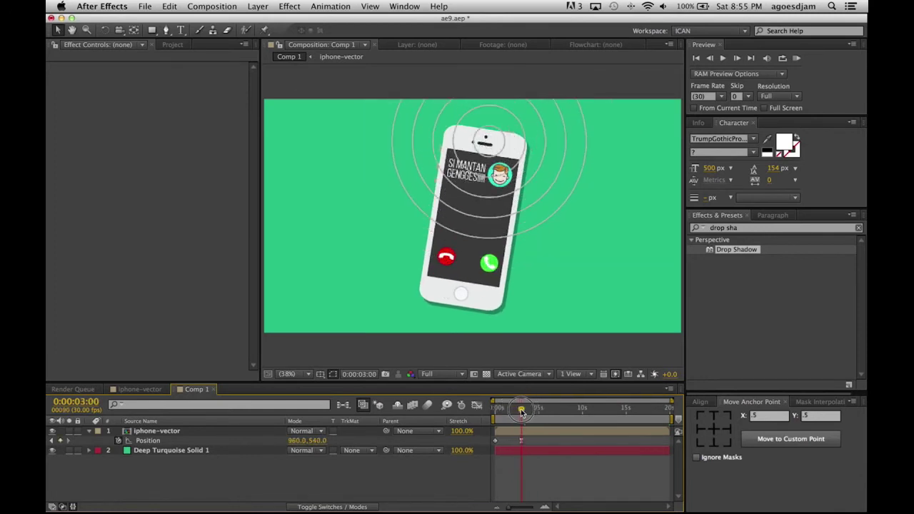
left_click(523, 450)
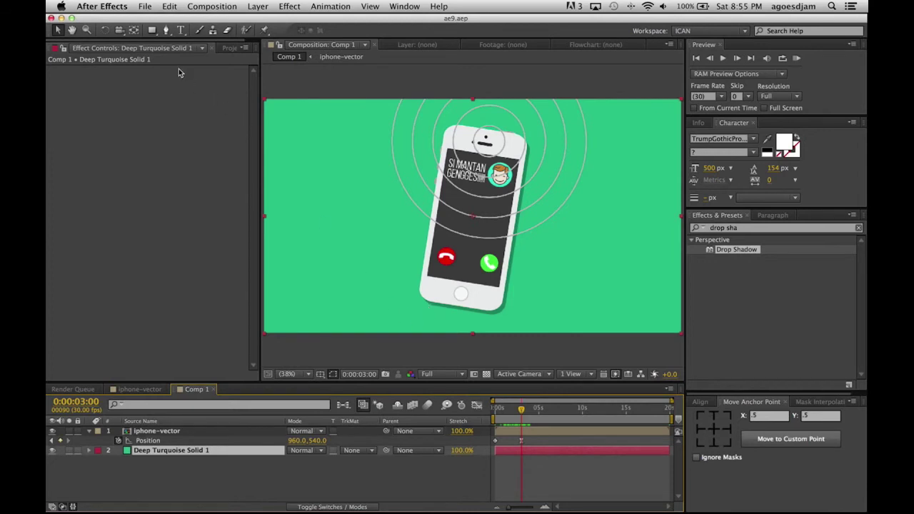
left_click(153, 31)
left_click(238, 488)
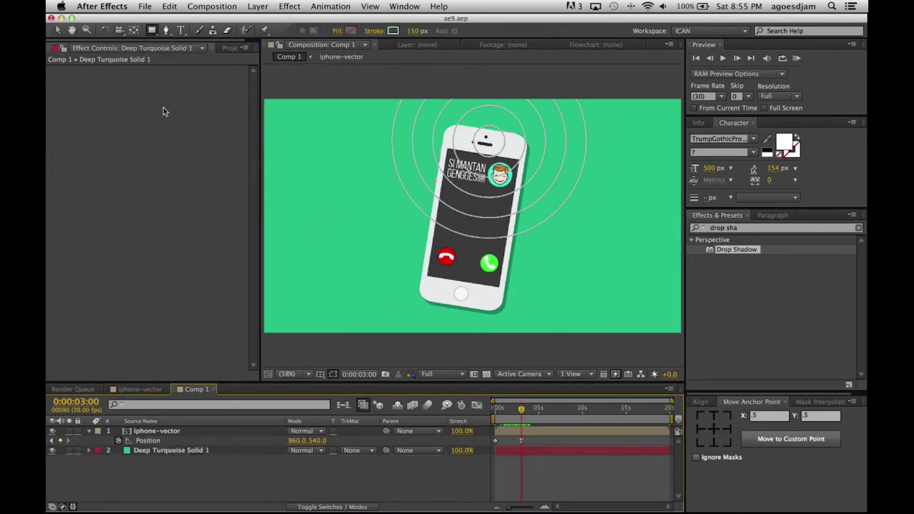
left_click_drag(153, 32, 182, 56)
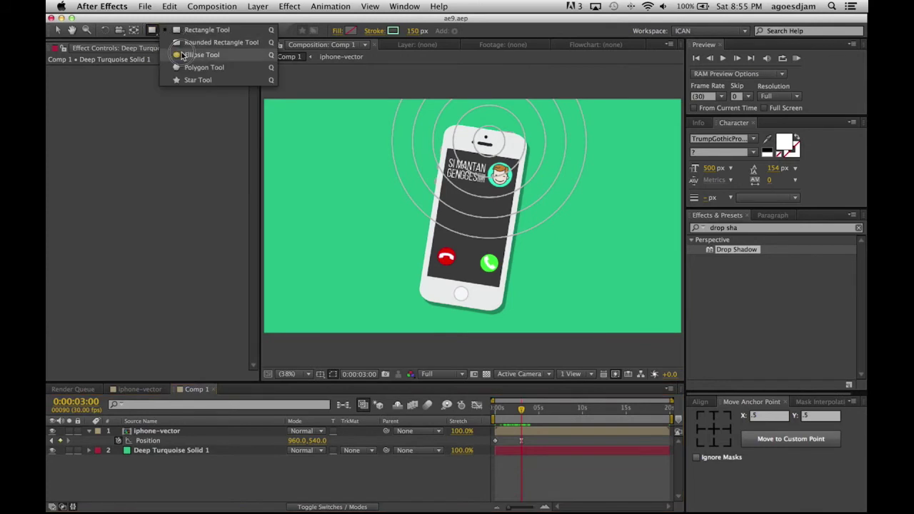
left_click(182, 55)
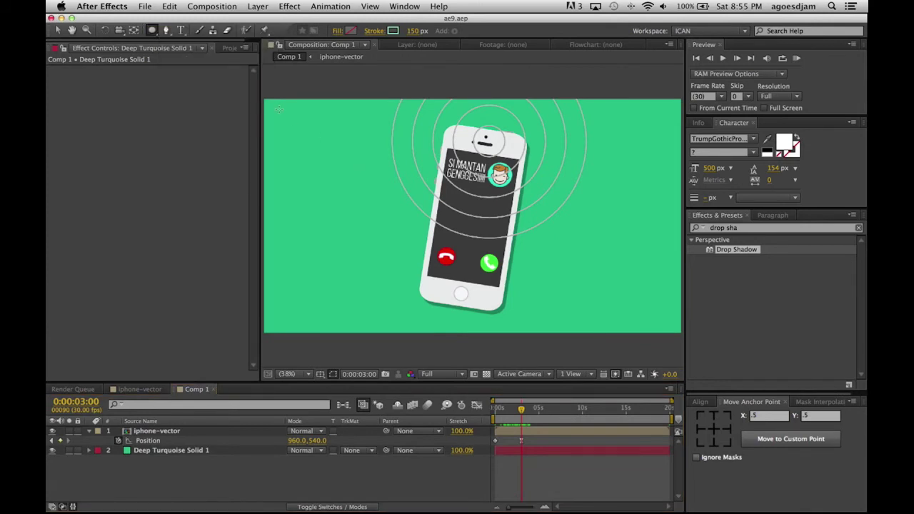
Step: Undo the stray ellipse shape layer, reselect the turquoise solid, and start drawing an elliptical mask
left_click_drag(279, 108, 626, 327)
key("ctrl+z")
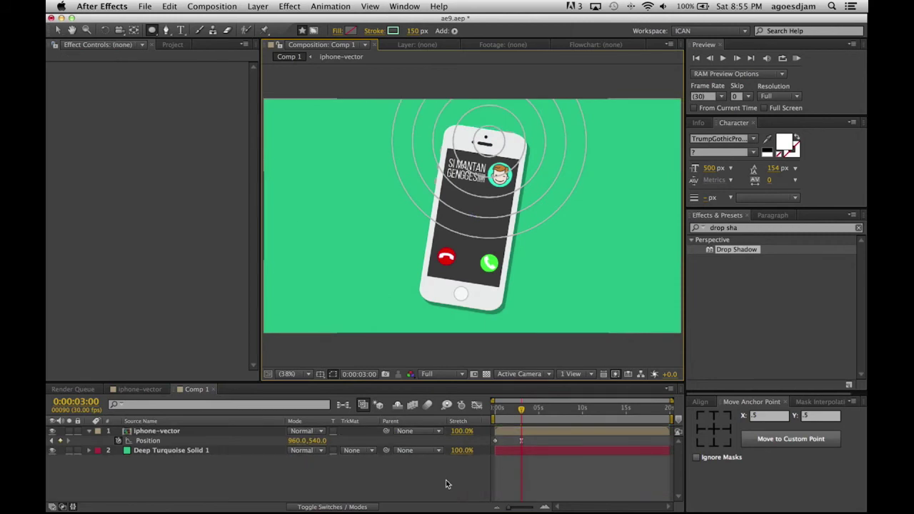
left_click(175, 450)
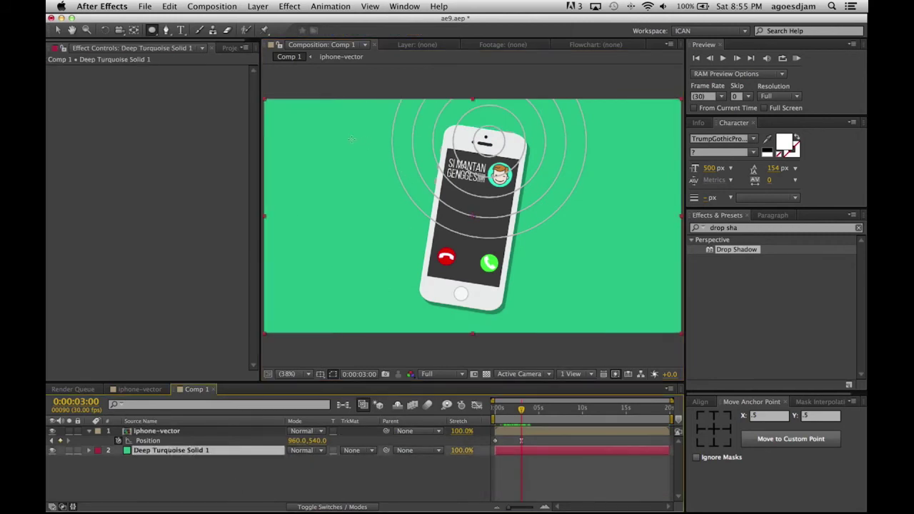
mouse_move(284, 114)
left_mouse_down()
mouse_move(639, 337)
mouse_move(639, 307)
left_mouse_up()
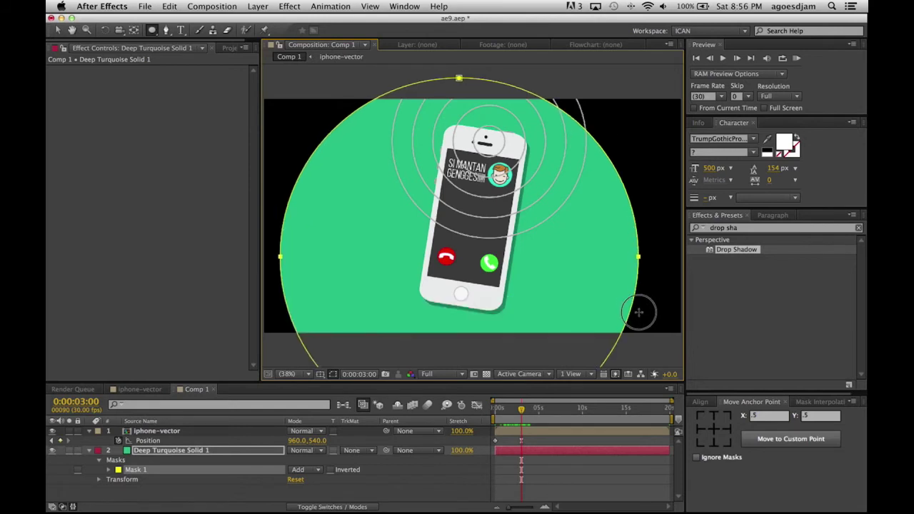
Step: Stretch the ellipse mask into a wide oval across the comp width and twirl open Mask 1
mouse_move(638, 307)
left_mouse_down()
mouse_move(639, 272)
mouse_move(640, 379)
left_mouse_up()
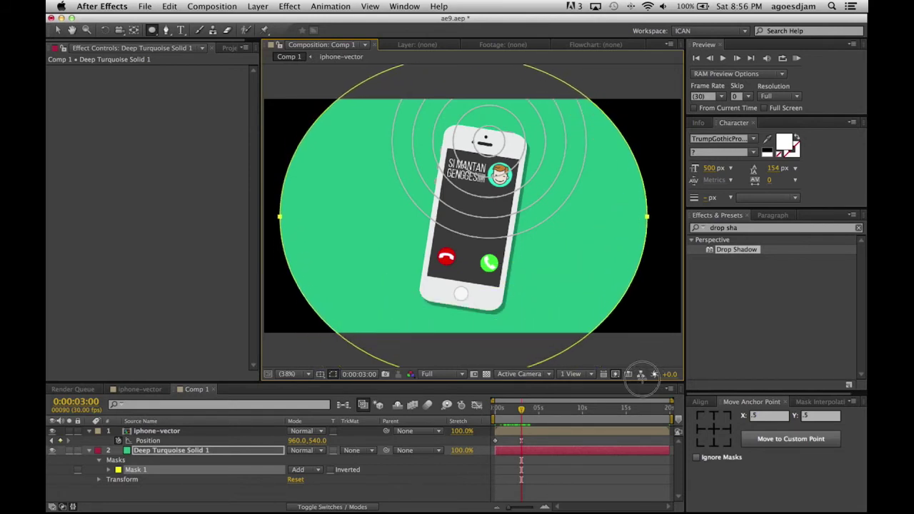
mouse_move(640, 378)
left_mouse_down()
mouse_move(682, 361)
mouse_move(690, 345)
left_mouse_up()
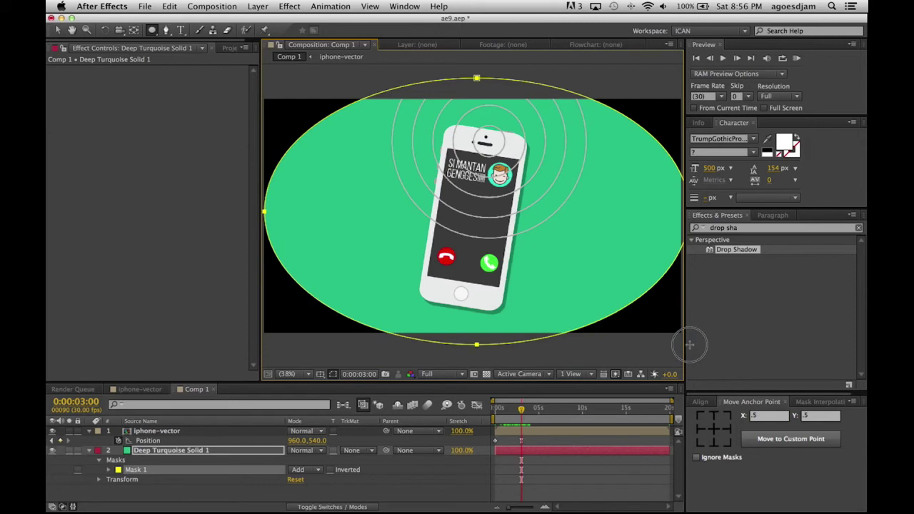
left_click(110, 470)
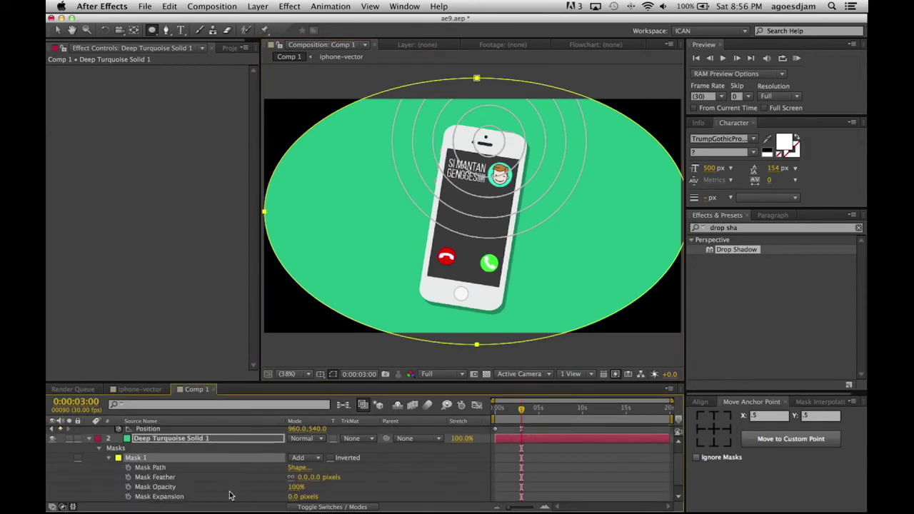
Step: Set Mask 1 feather to about 1000 pixels, undoing a trial Mask Opacity change
left_click(302, 477)
key("Return")
left_click_drag(306, 477, 378, 477)
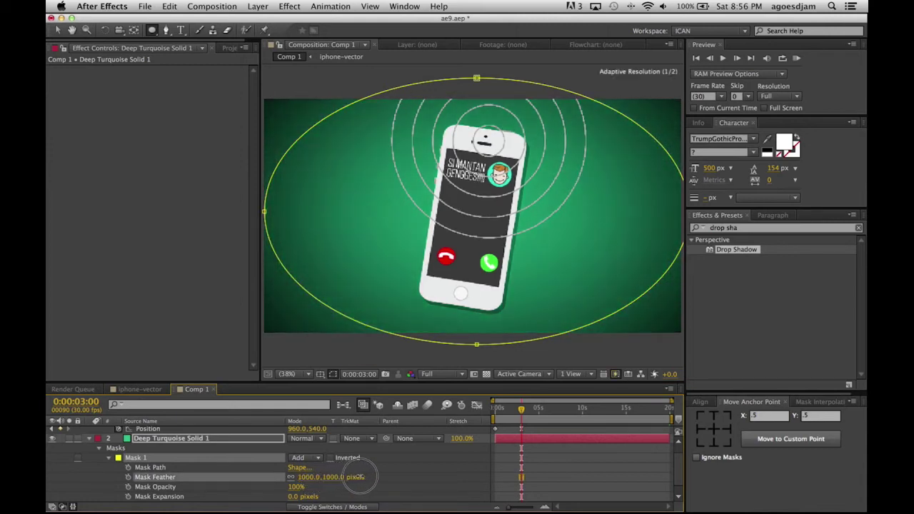
left_click_drag(299, 487, 291, 487)
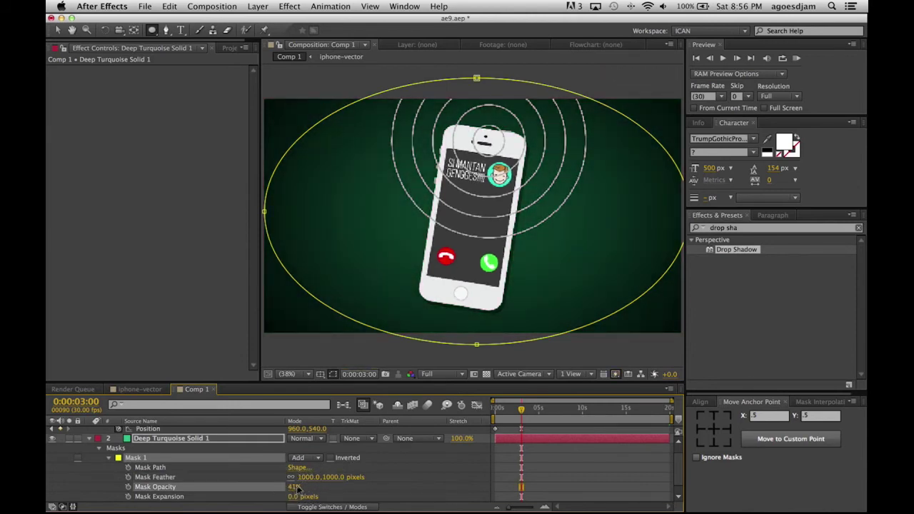
key("super+z")
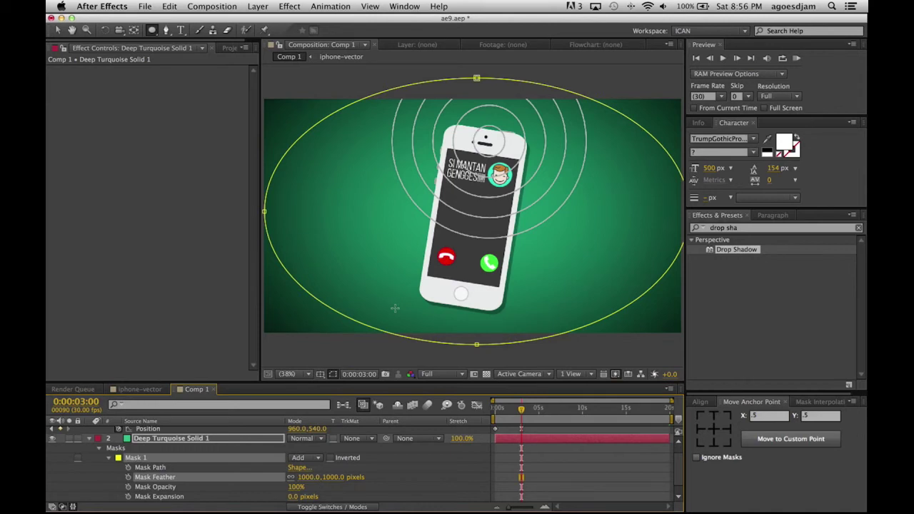
Step: Put the Mask 1 outline into Free Transform mode with the Selection tool and zoom out
key("v")
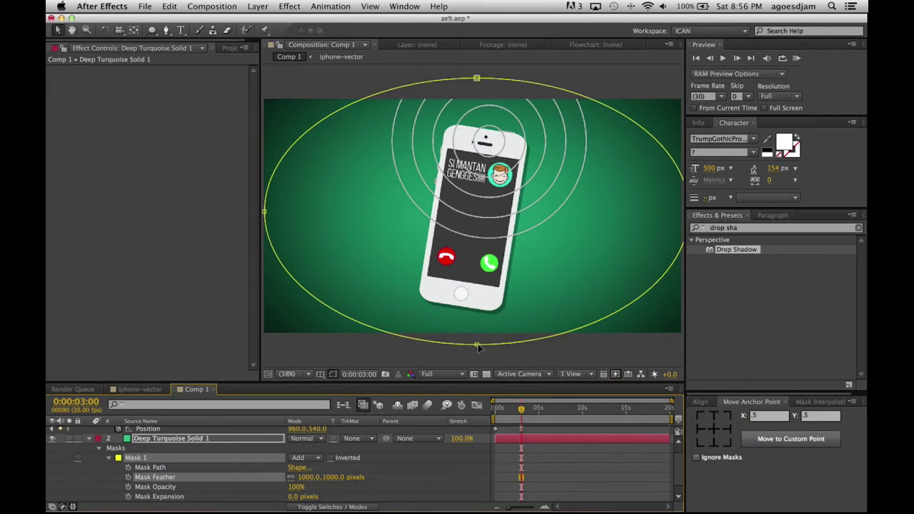
double_click(478, 345)
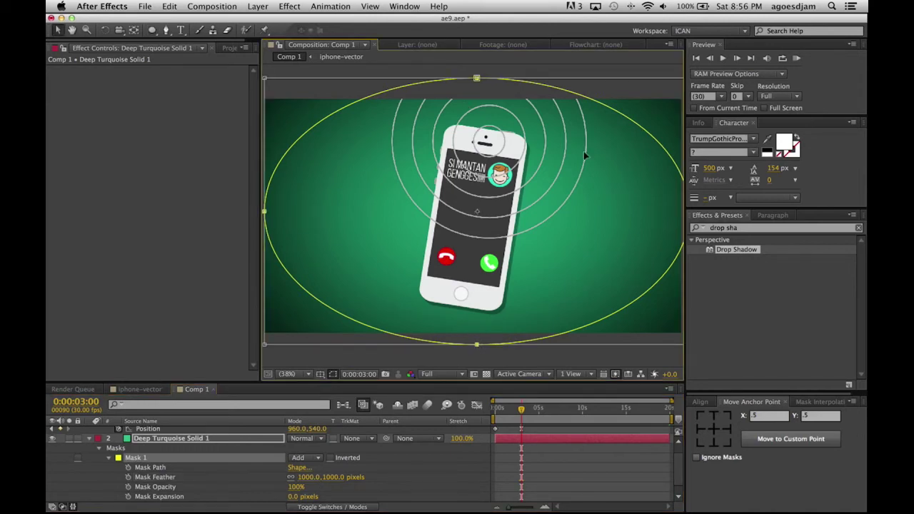
key("comma")
key("comma")
key("comma")
Step: Enlarge the mask past the frame edges, fit the view, and scrub to about 0:00:01:07
left_click_drag(566, 154, 585, 146)
left_click_drag(381, 273, 355, 294)
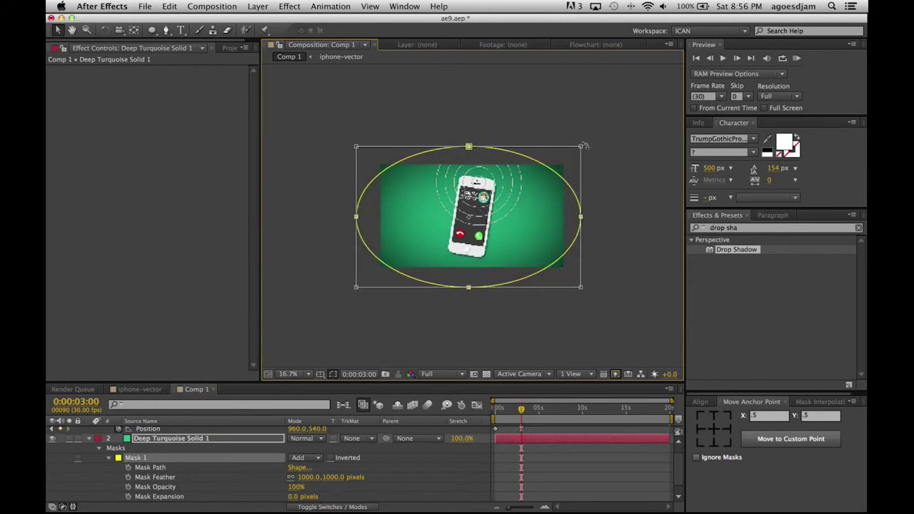
left_click_drag(586, 144, 590, 143)
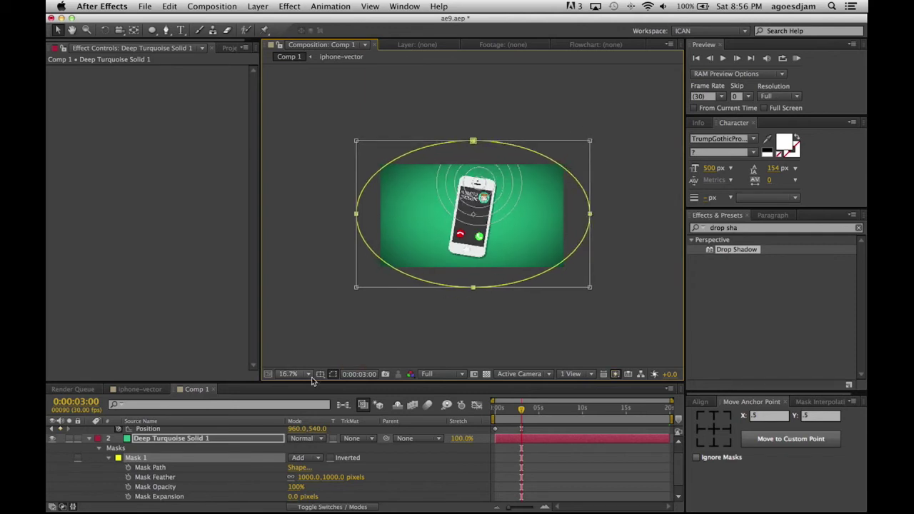
left_click(308, 375)
left_click(296, 324)
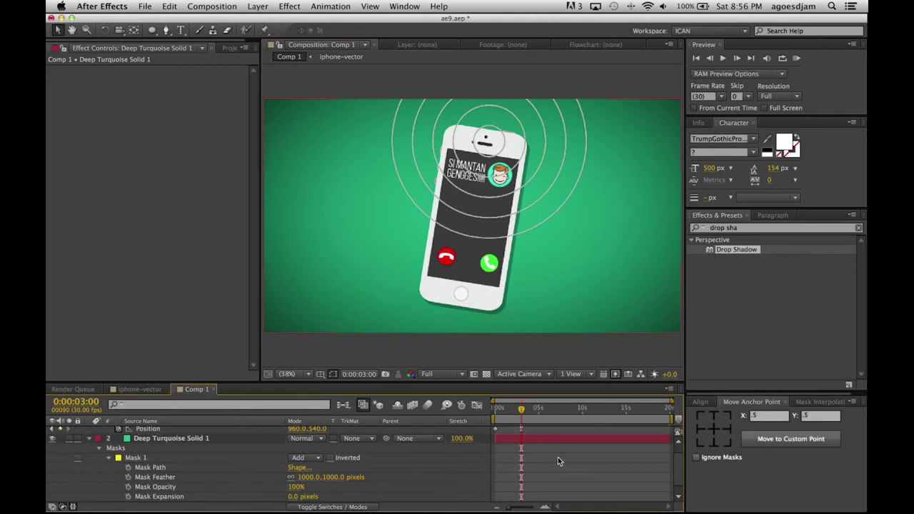
left_click_drag(507, 412, 521, 410)
Step: Collapse the layer properties and drag the ringtone from the Project panel into Comp 1
left_click(89, 440)
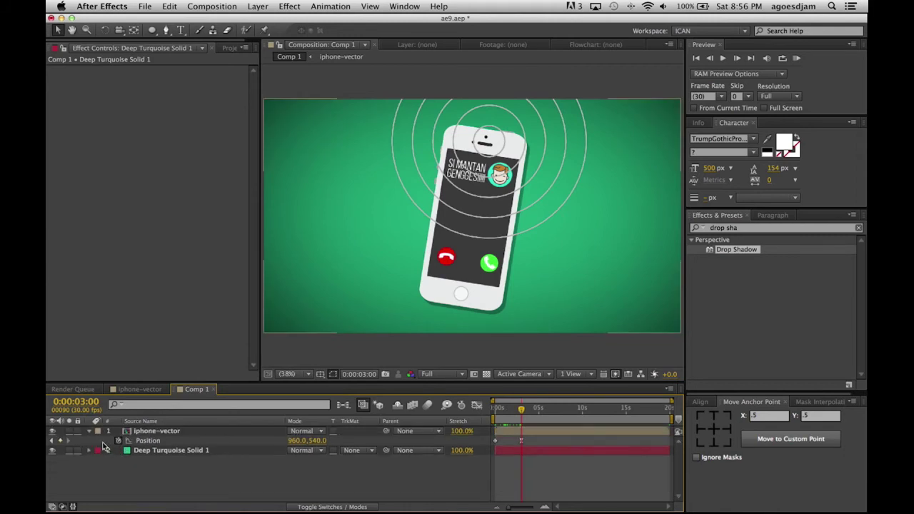
left_click(89, 431)
left_click(230, 49)
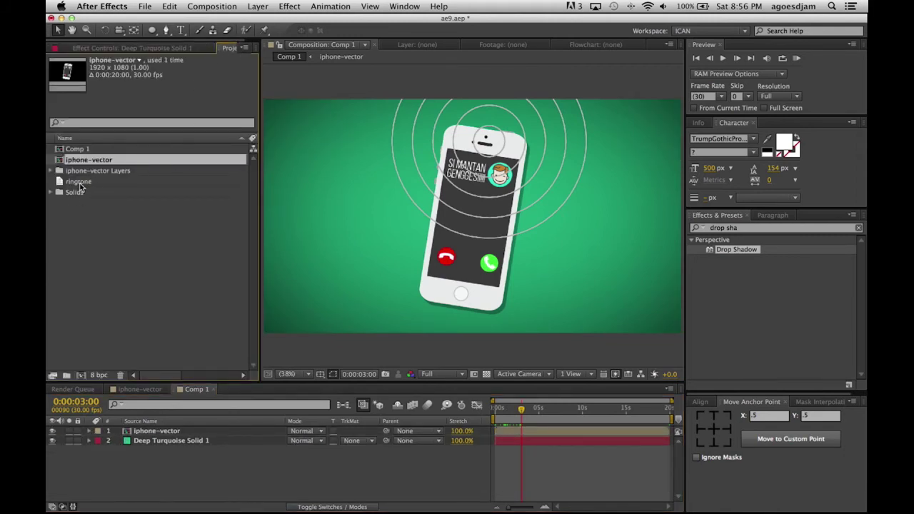
left_click_drag(78, 183, 164, 471)
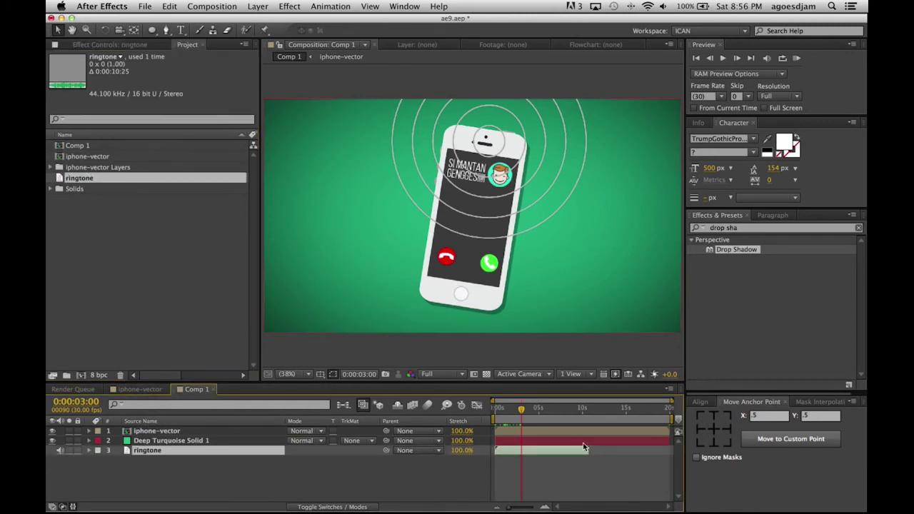
left_click(509, 433)
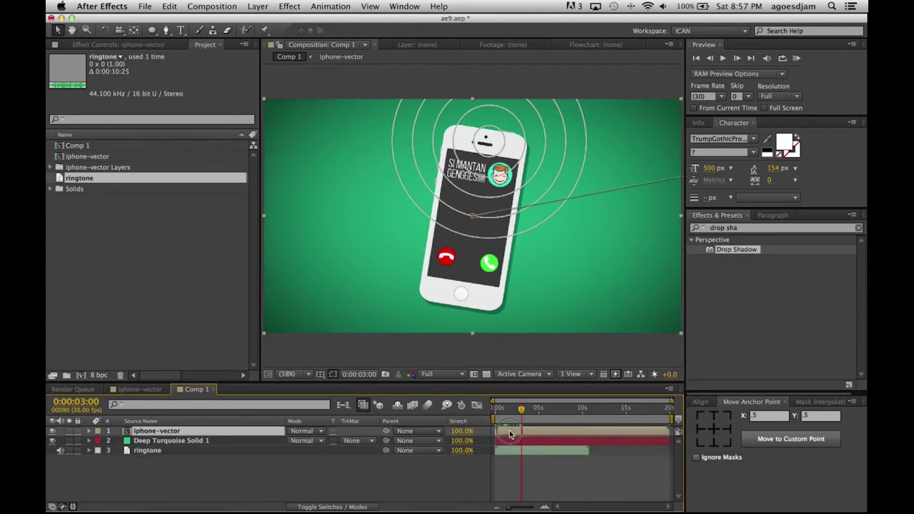
Step: Slide the iphone-vector layer later in time and expand the ringtone layer
left_click_drag(509, 434, 533, 433)
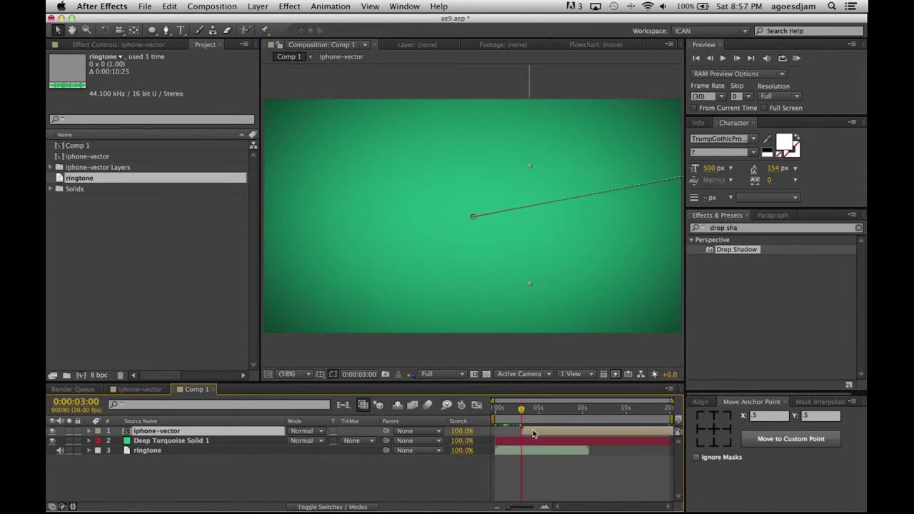
left_click(553, 473)
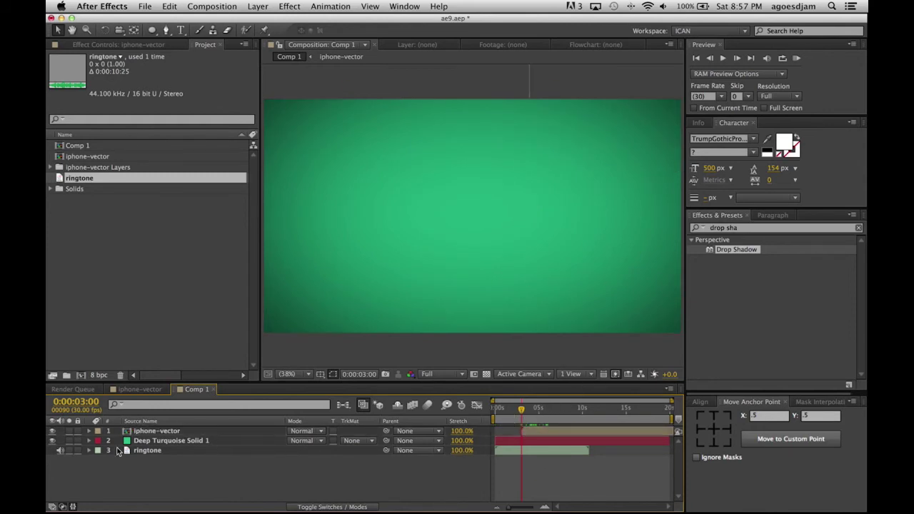
left_click(89, 450)
left_click(89, 450)
left_click(89, 451)
Step: Reveal the ringtone's audio waveform, scrub the audio, and run a RAM Preview
left_click(99, 461)
left_click(110, 480)
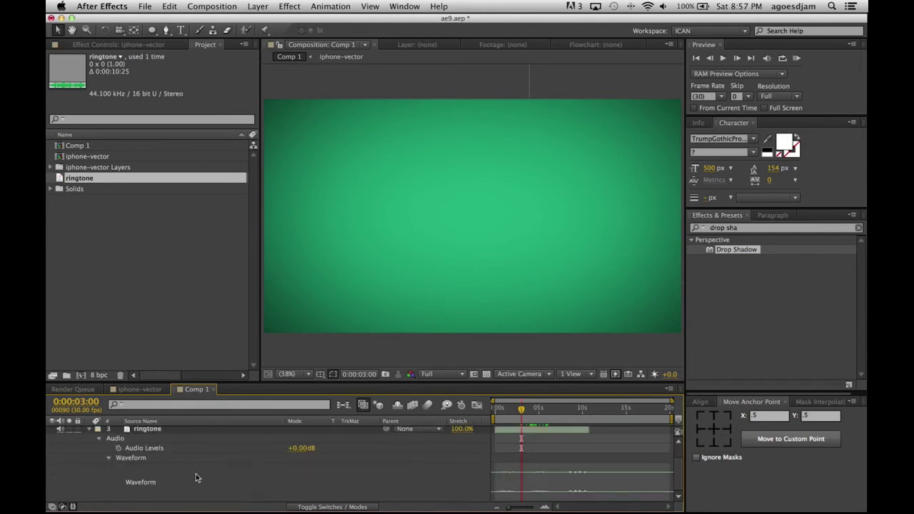
left_click_drag(512, 422, 505, 422)
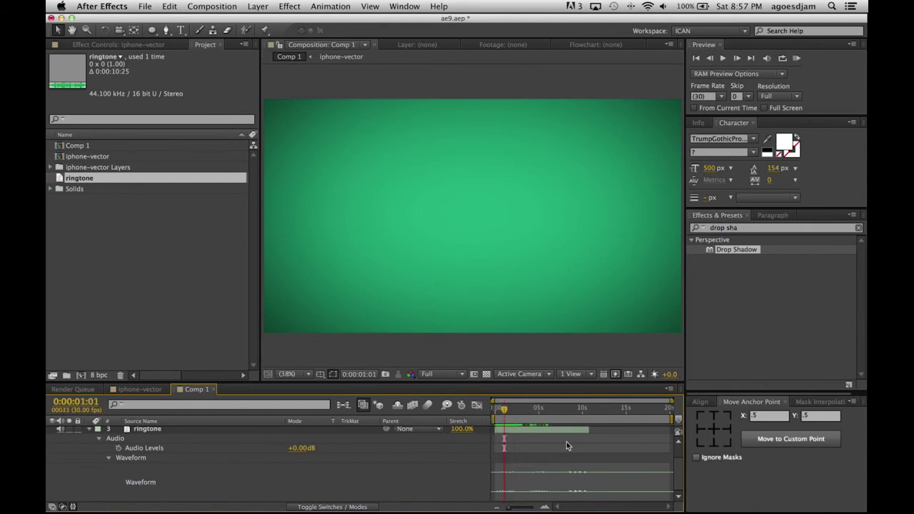
left_click(797, 59)
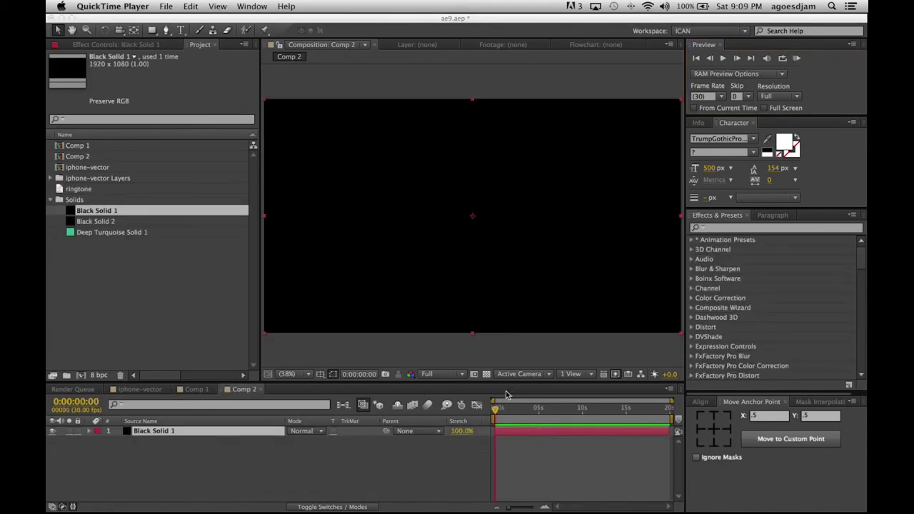
Step: Search 'radio', apply Radio Waves to Black Solid 1, and scrub forward to see rings spread
left_click(714, 230)
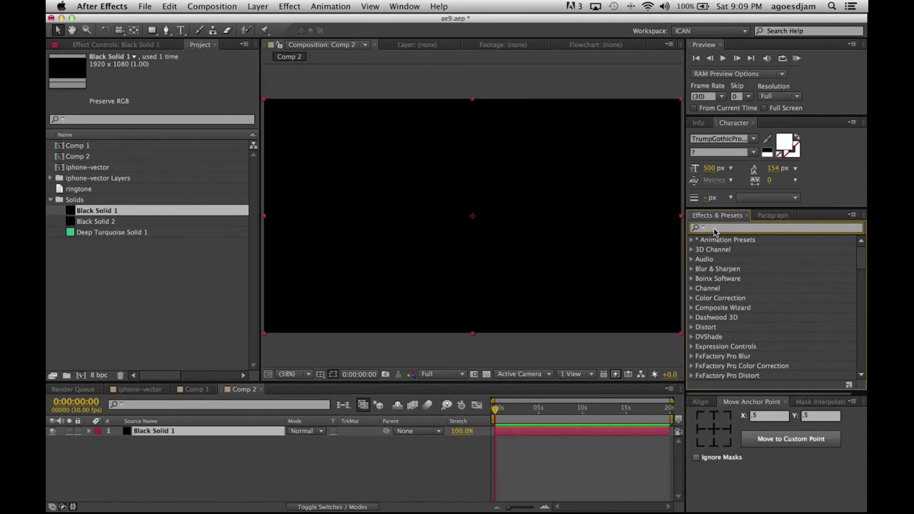
type("radio")
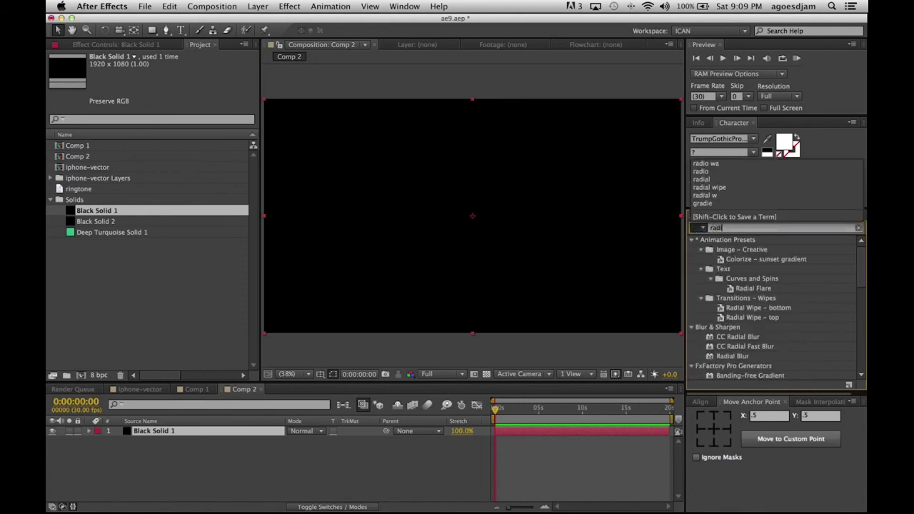
left_click_drag(742, 252, 543, 437)
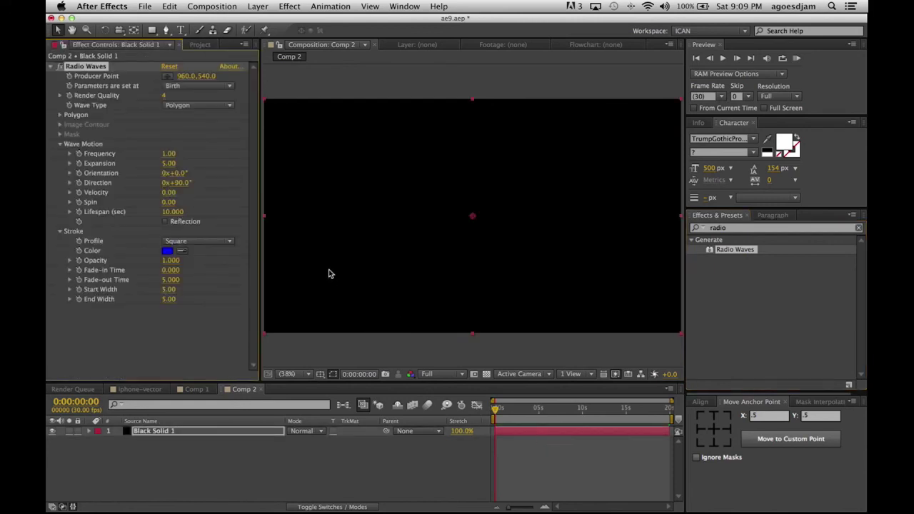
left_click_drag(532, 408, 540, 411)
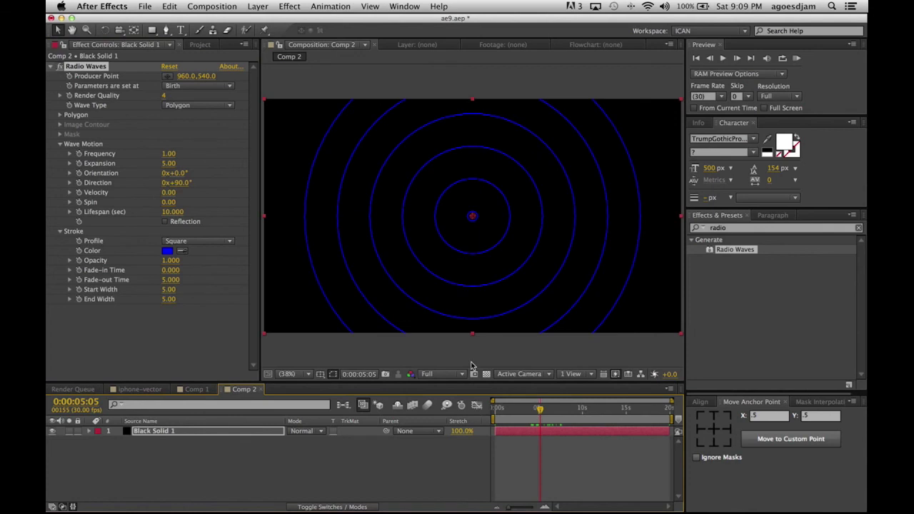
left_click(60, 115)
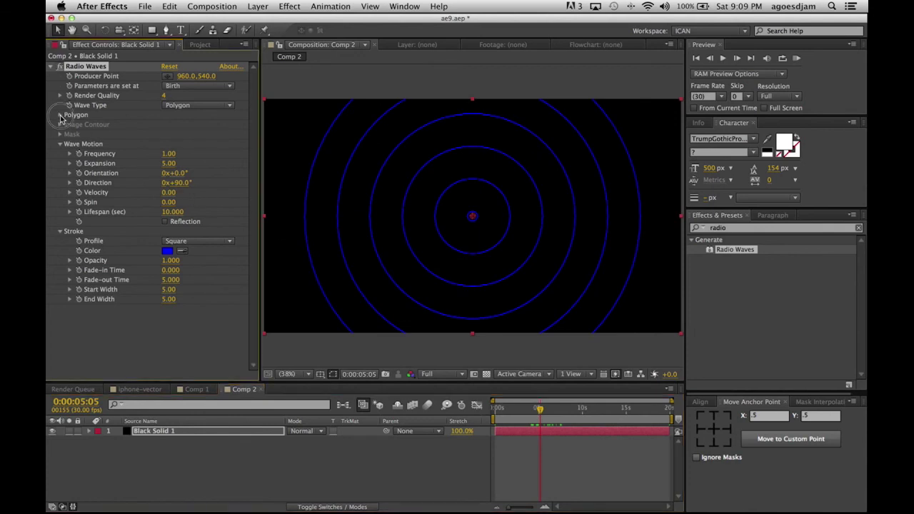
Step: Try several Polygon Sides values for the waves, settling on 6 sides
left_click_drag(163, 130, 119, 129)
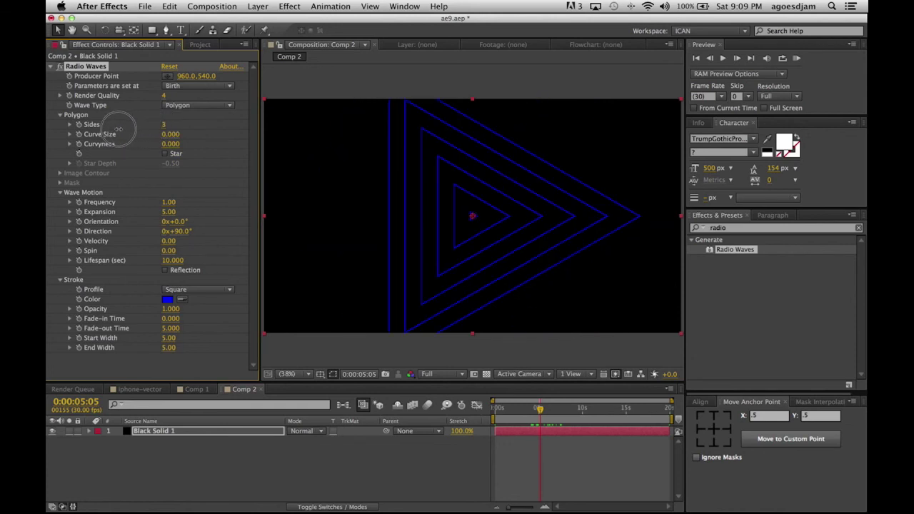
left_click_drag(119, 129, 120, 129)
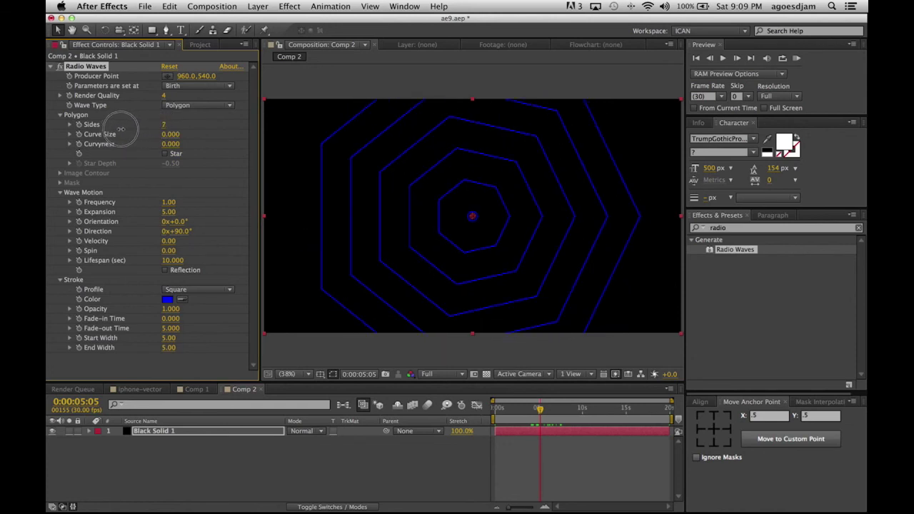
left_click_drag(118, 129, 118, 129)
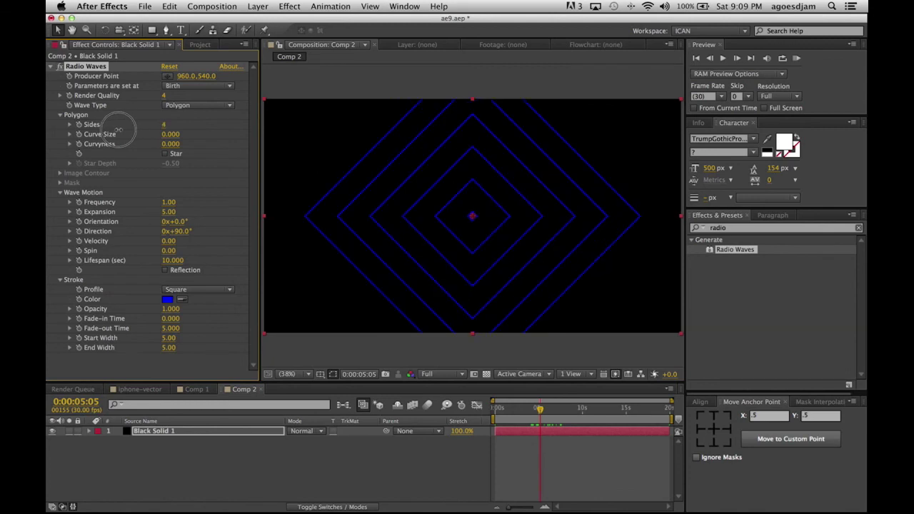
left_click_drag(118, 130, 122, 130)
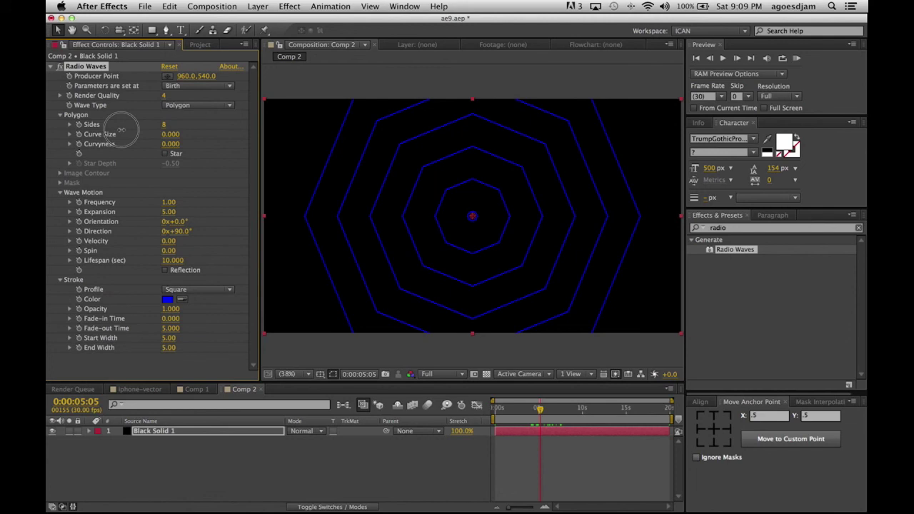
left_click(165, 125)
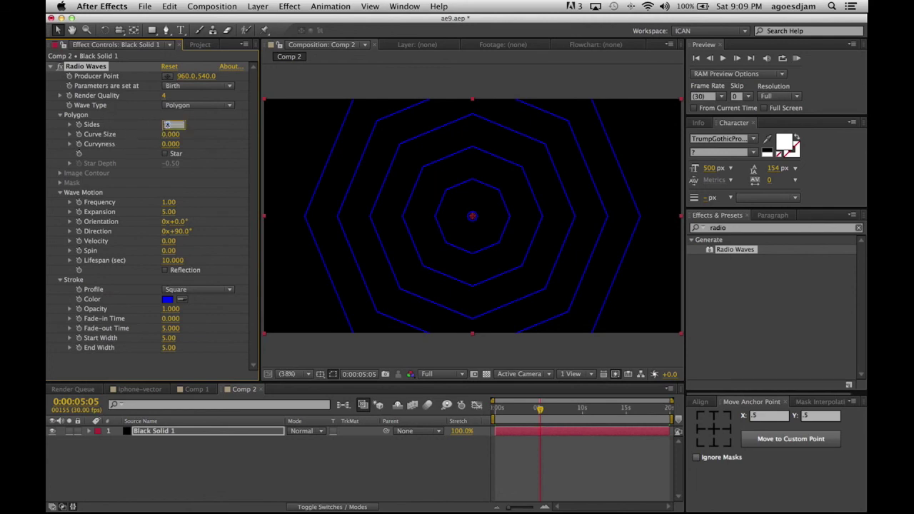
type("6")
key("Return")
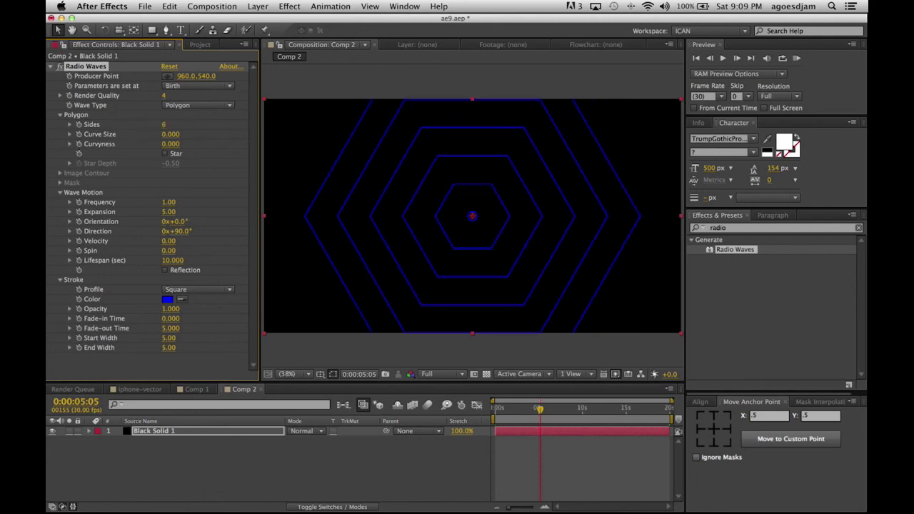
Step: Tick Star, reduce the star points, and tilt the wave Direction
left_click(176, 155)
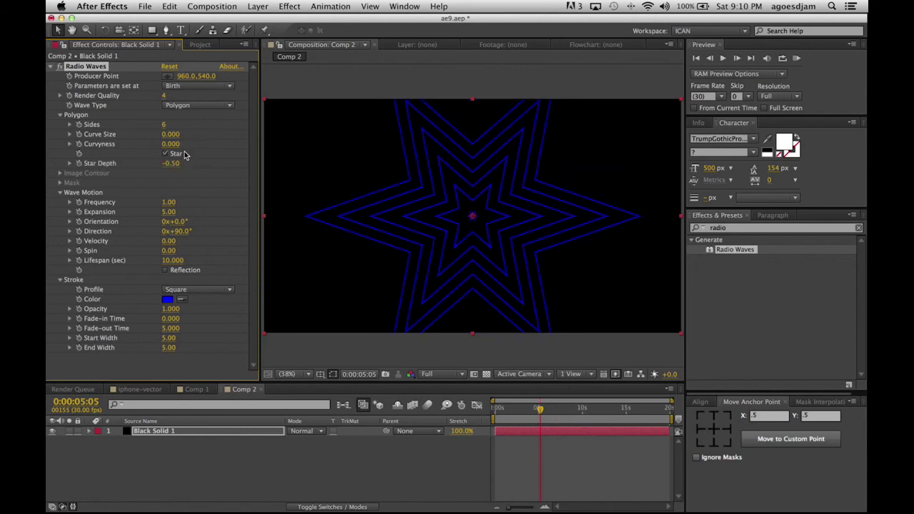
left_click_drag(163, 125, 159, 126)
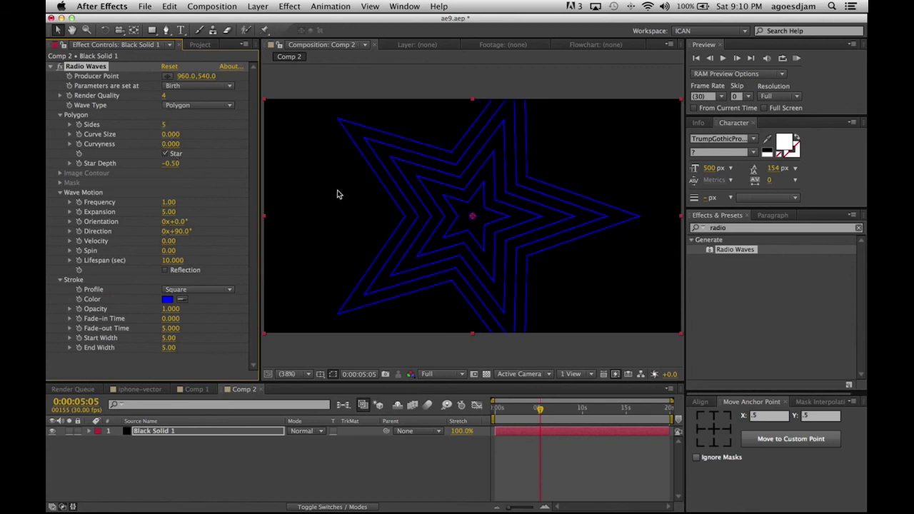
mouse_move(182, 231)
left_mouse_down()
mouse_move(194, 230)
mouse_move(176, 222)
left_mouse_up()
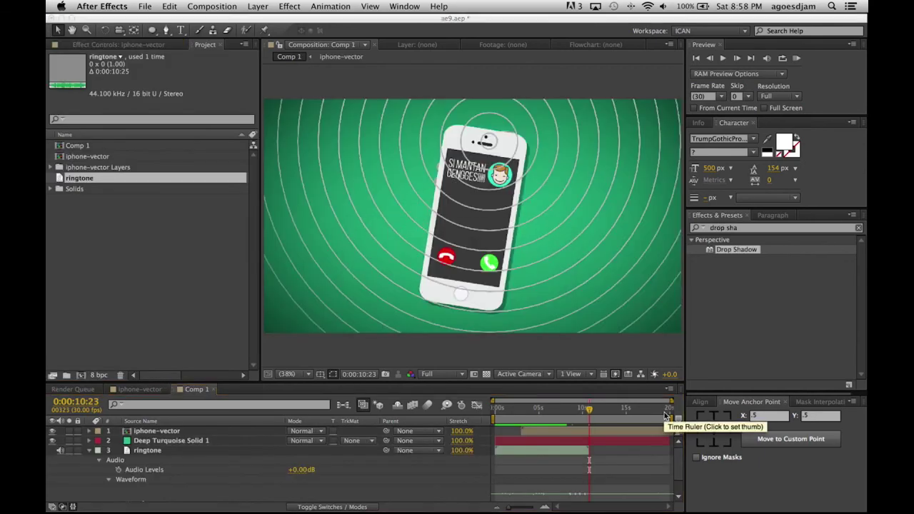
Step: Save the ringing-phone project with Cmd+S
key("super+s")
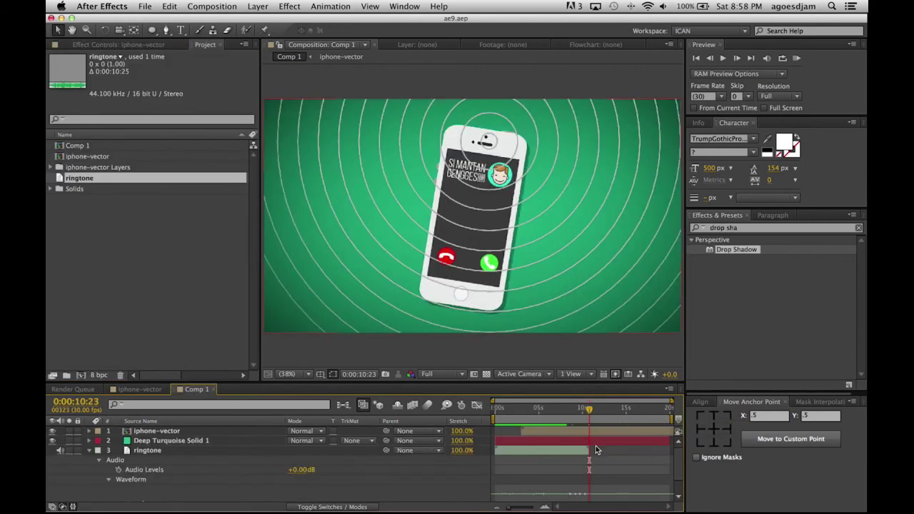